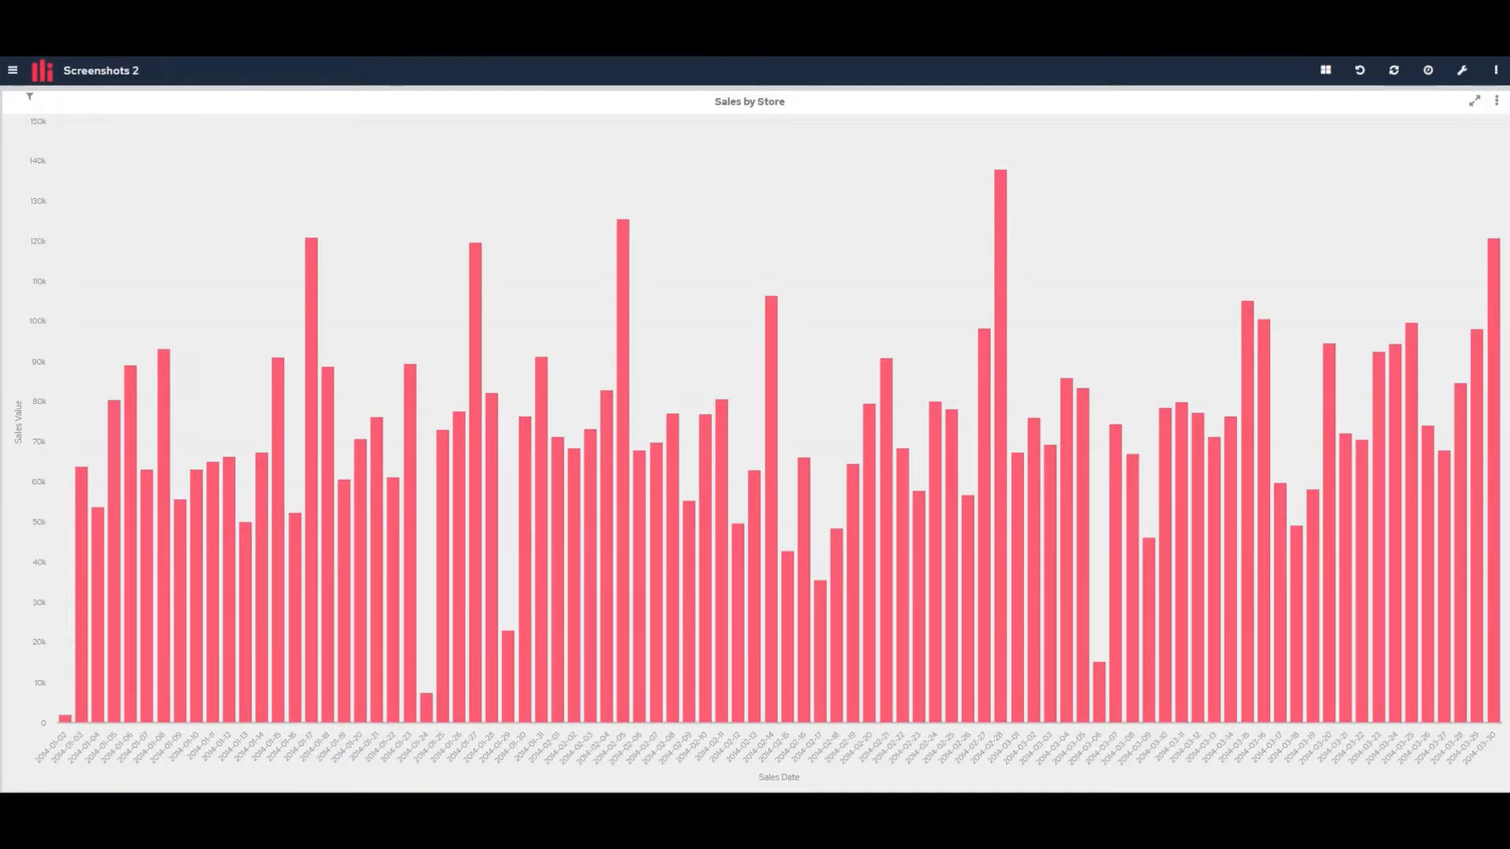
Open the Sales by Store chart in the chart editor at its colour settings
{"action": "left_click", "coordinate": [1496, 101]}
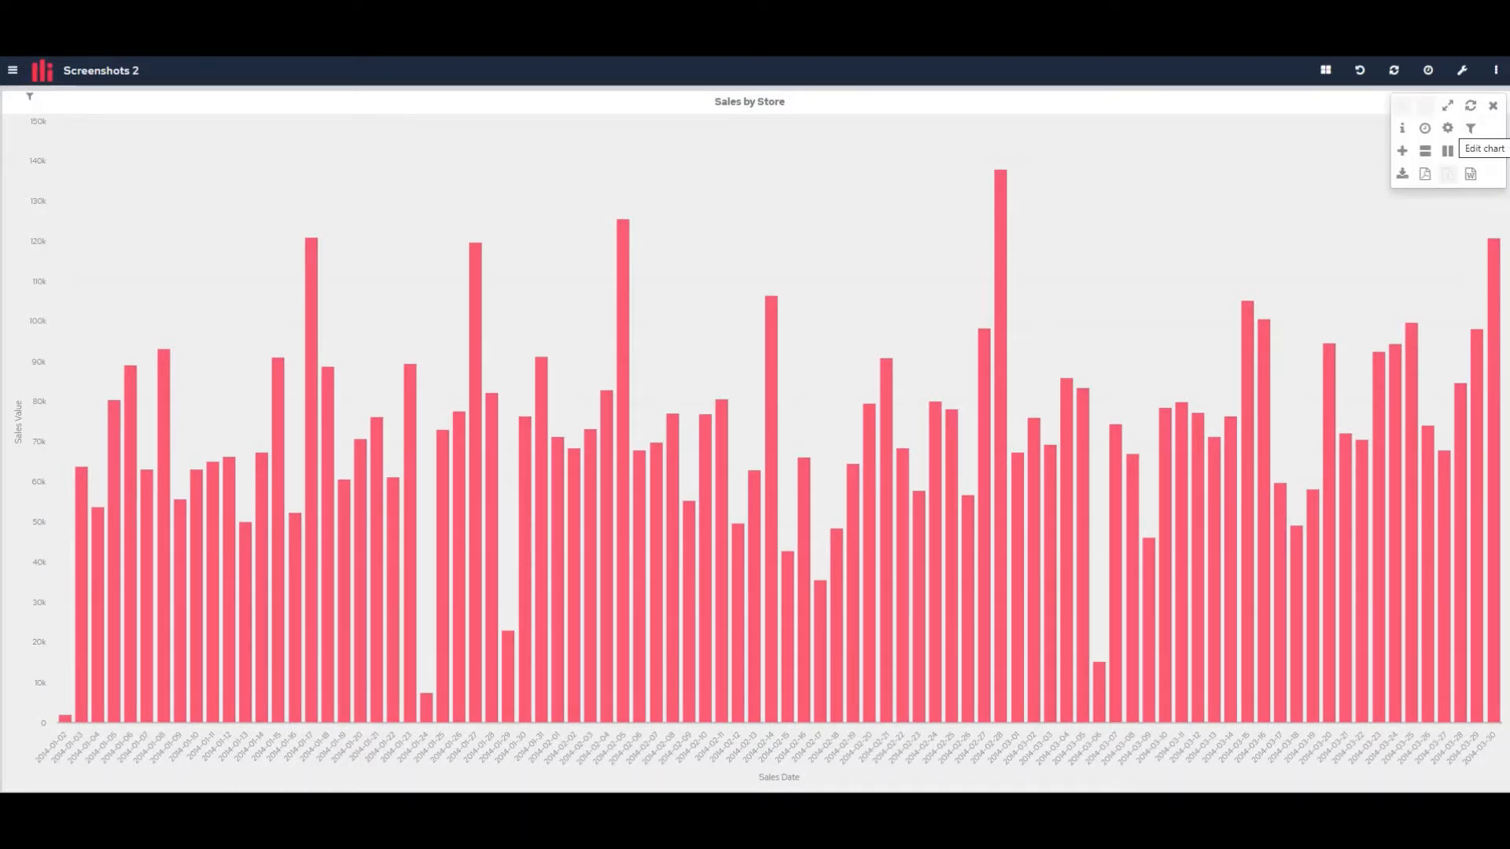
{"action": "left_click", "coordinate": [1469, 149]}
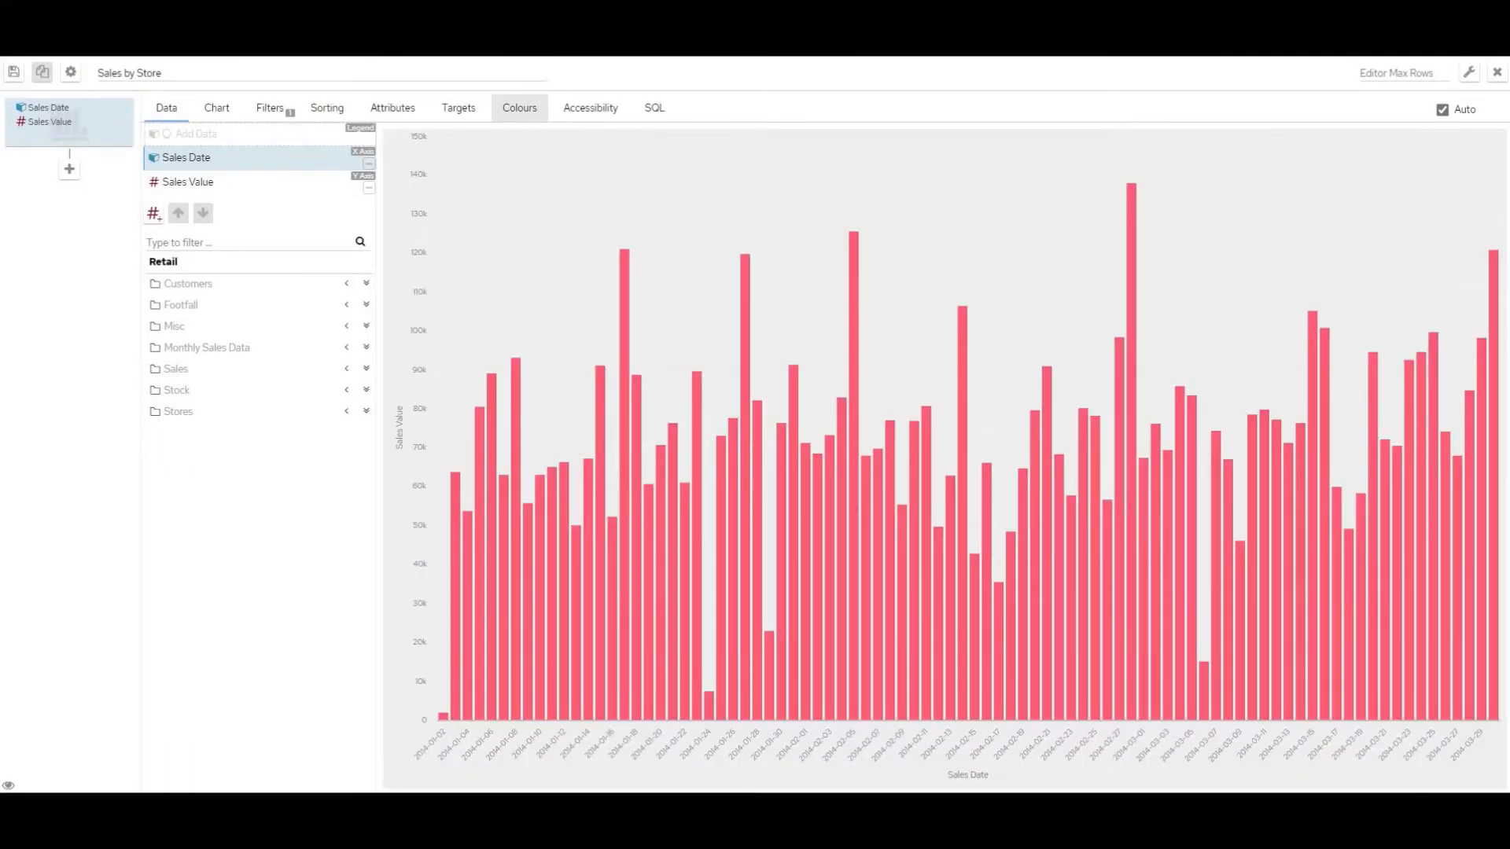
{"action": "left_click", "coordinate": [519, 108]}
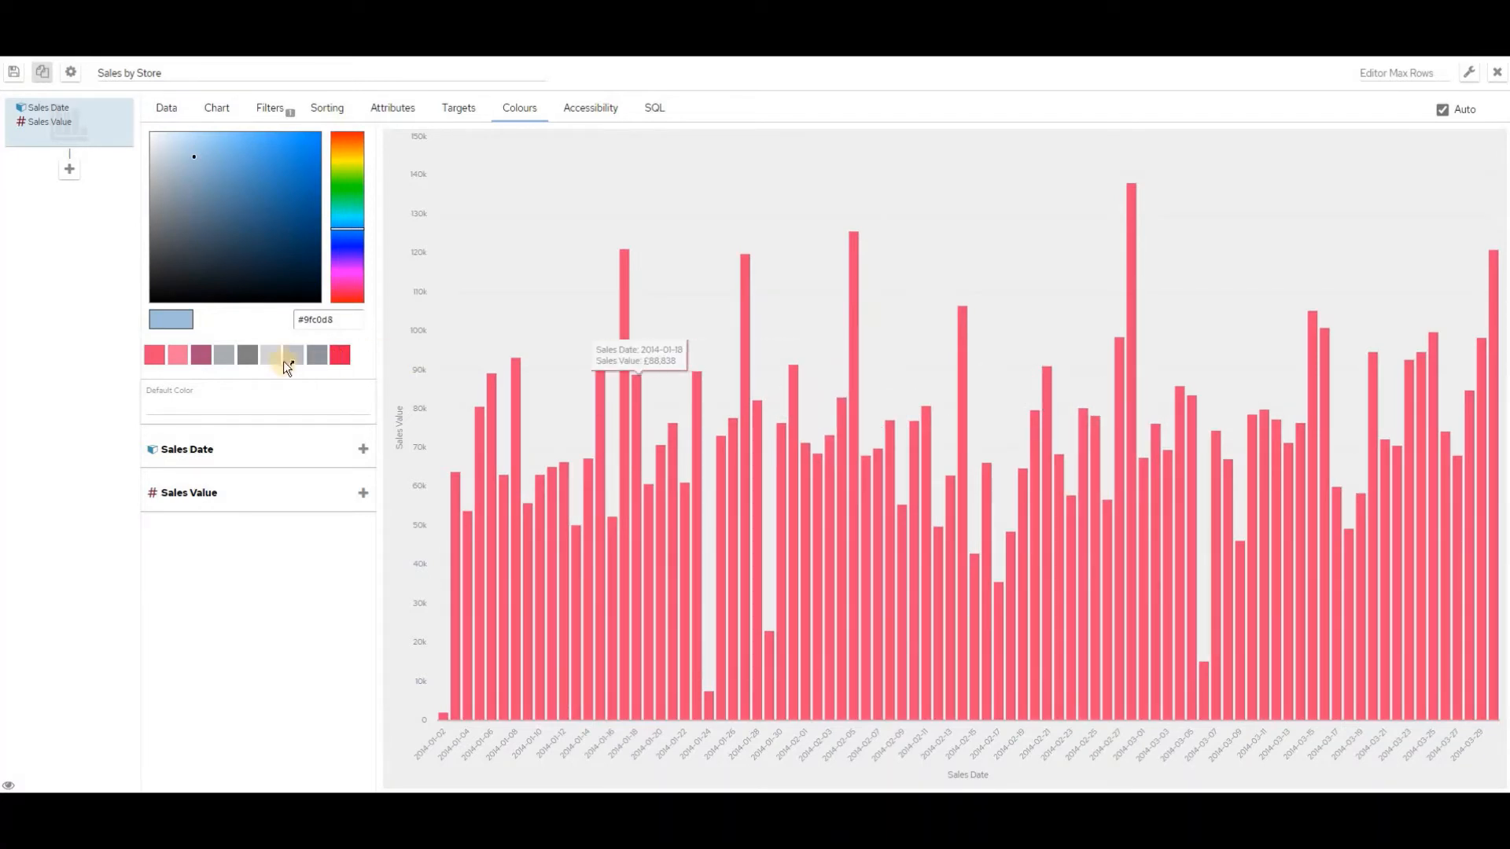
Set the chart's default bar colour to Blue
{"action": "left_click", "coordinate": [245, 354]}
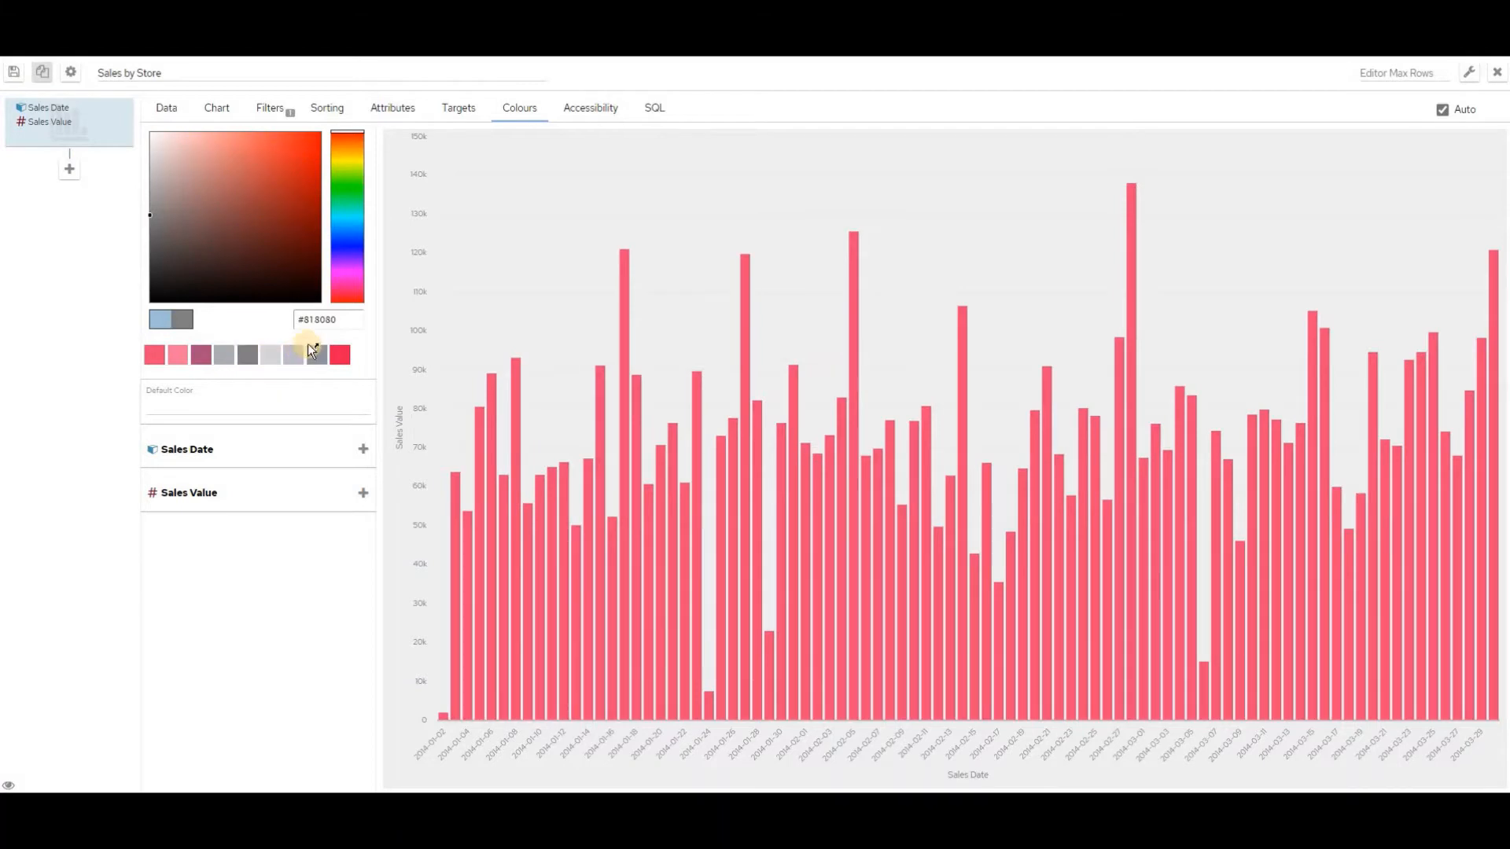
{"action": "left_click", "coordinate": [348, 321]}
{"action": "left_click_drag", "start_coordinate": [346, 324], "coordinate": [285, 331]}
{"action": "key", "text": "ctrl+c"}
{"action": "left_click", "coordinate": [195, 400]}
{"action": "key", "text": "ctrl+v"}
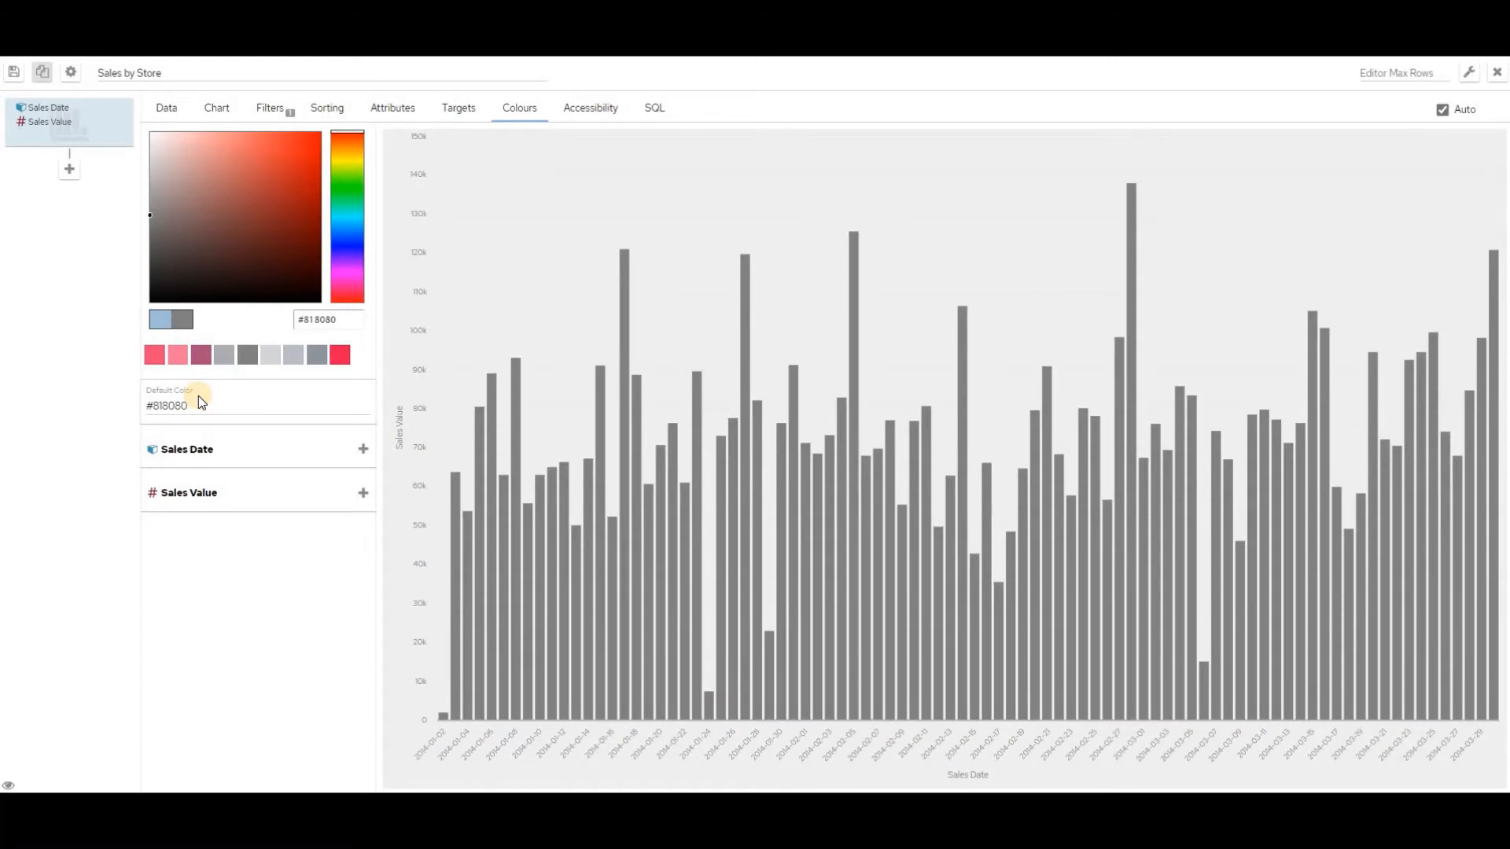
{"action": "left_click_drag", "start_coordinate": [192, 405], "coordinate": [145, 412]}
{"action": "type", "text": "Blue"}
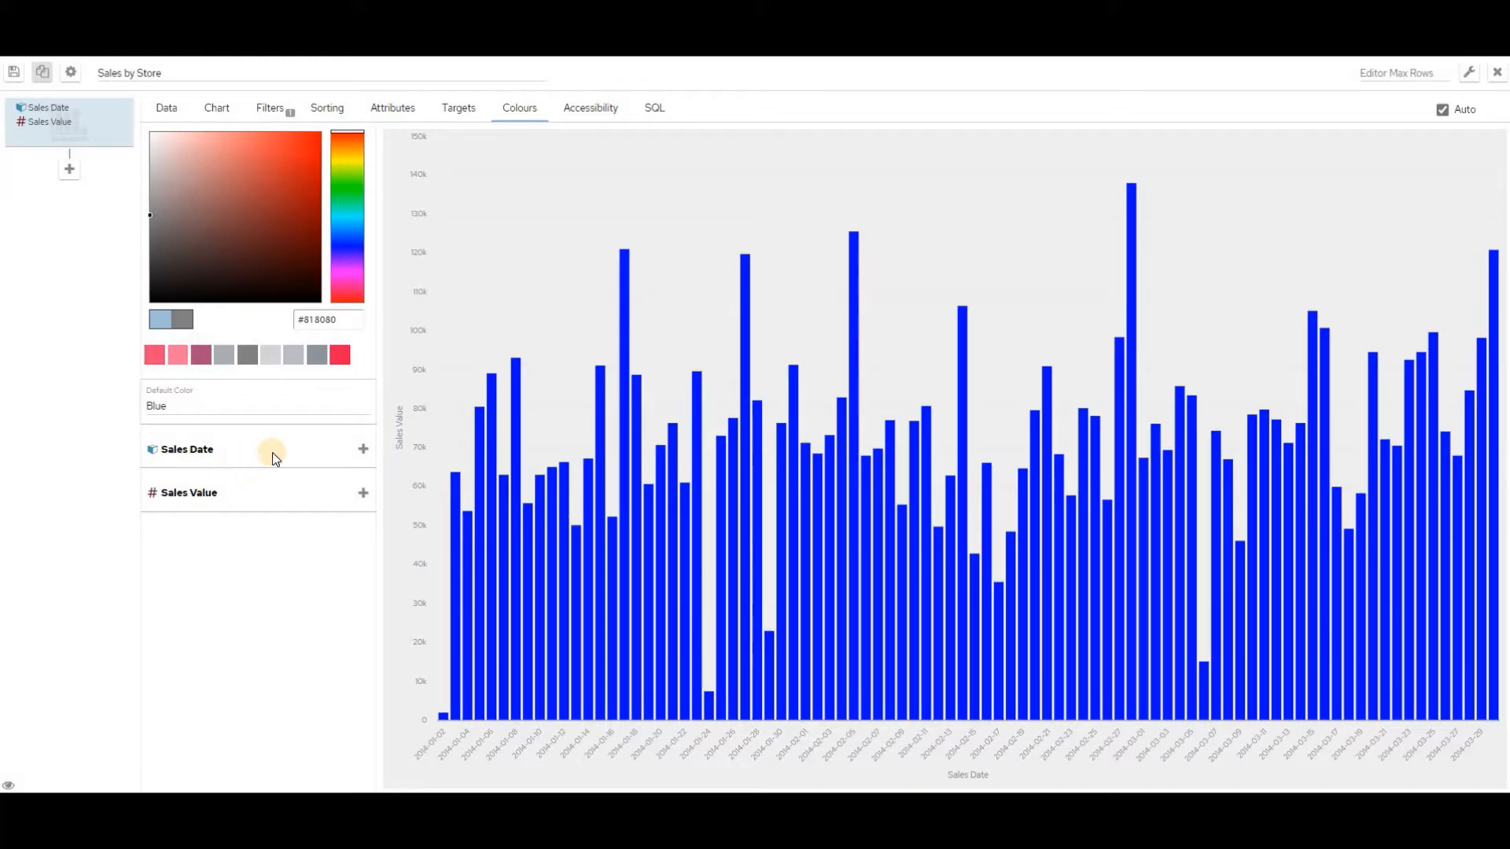
Add a Sales Date colour rule for dates between 2014-01-01 and 2014-01-31
{"action": "left_click", "coordinate": [361, 450]}
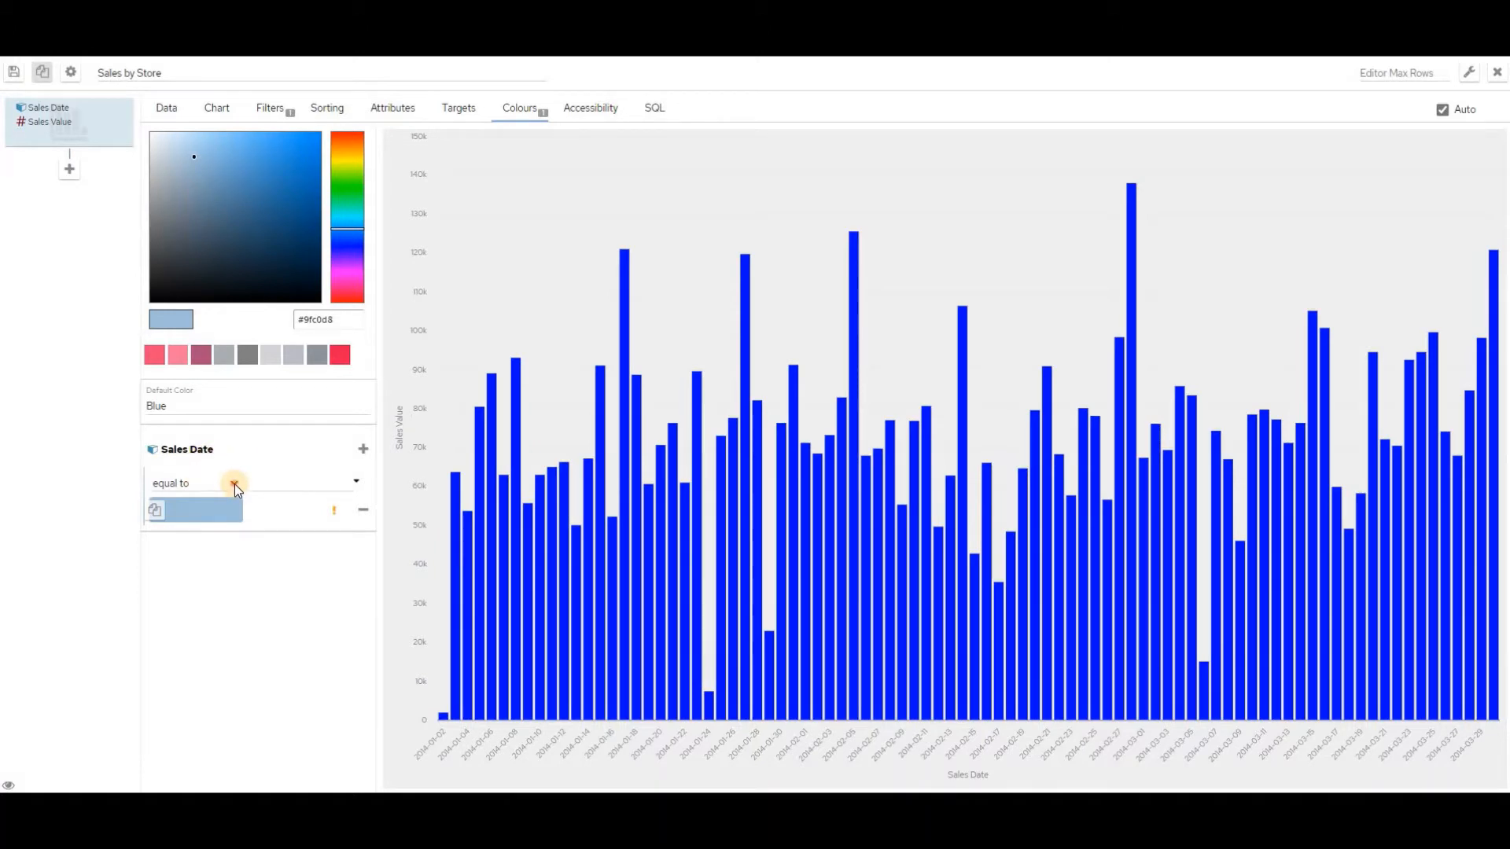
{"action": "left_click", "coordinate": [234, 484]}
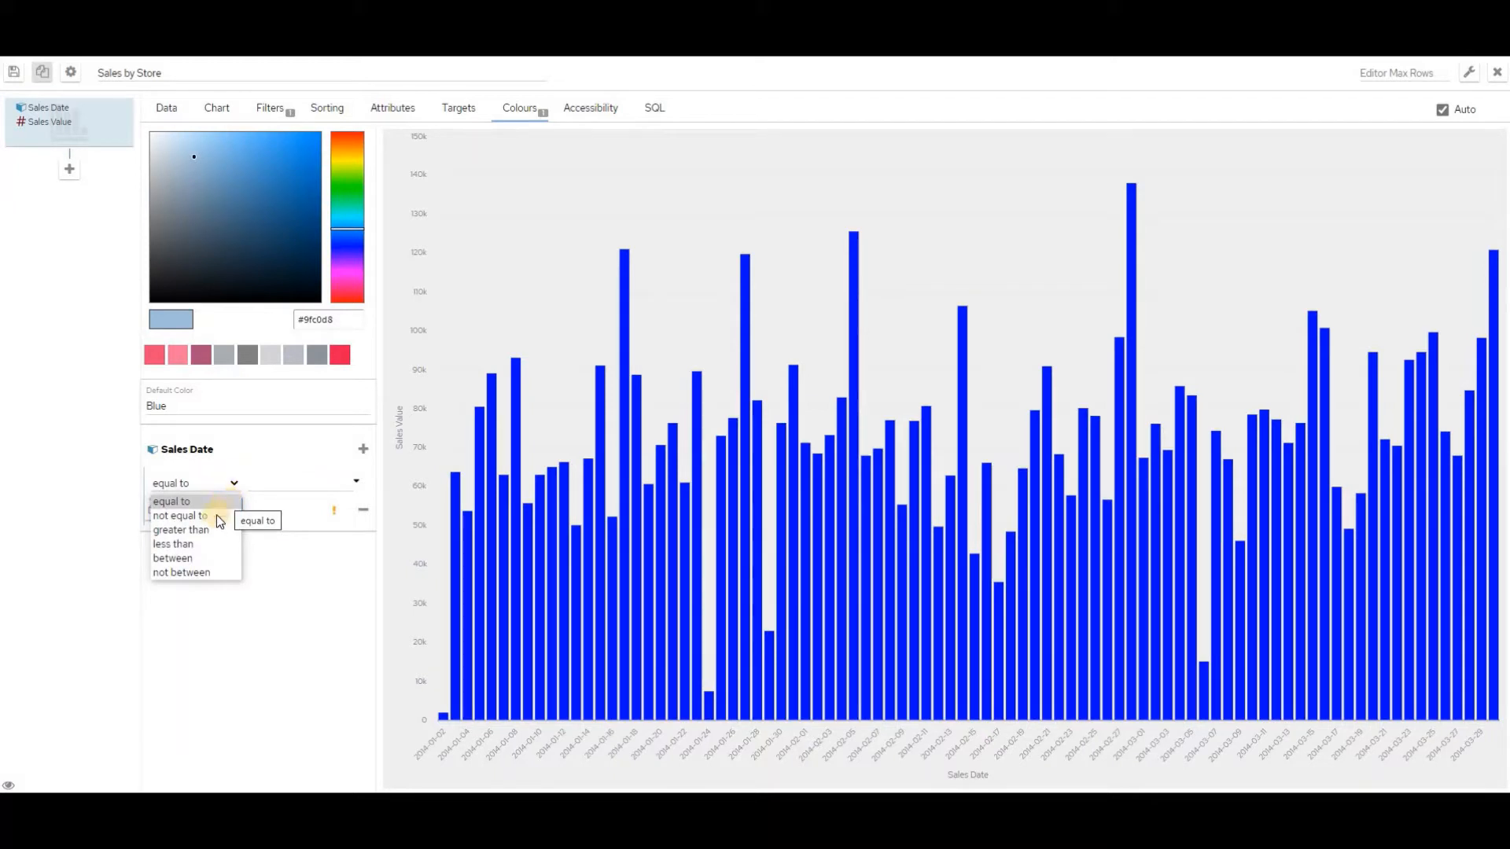
{"action": "left_click", "coordinate": [200, 558]}
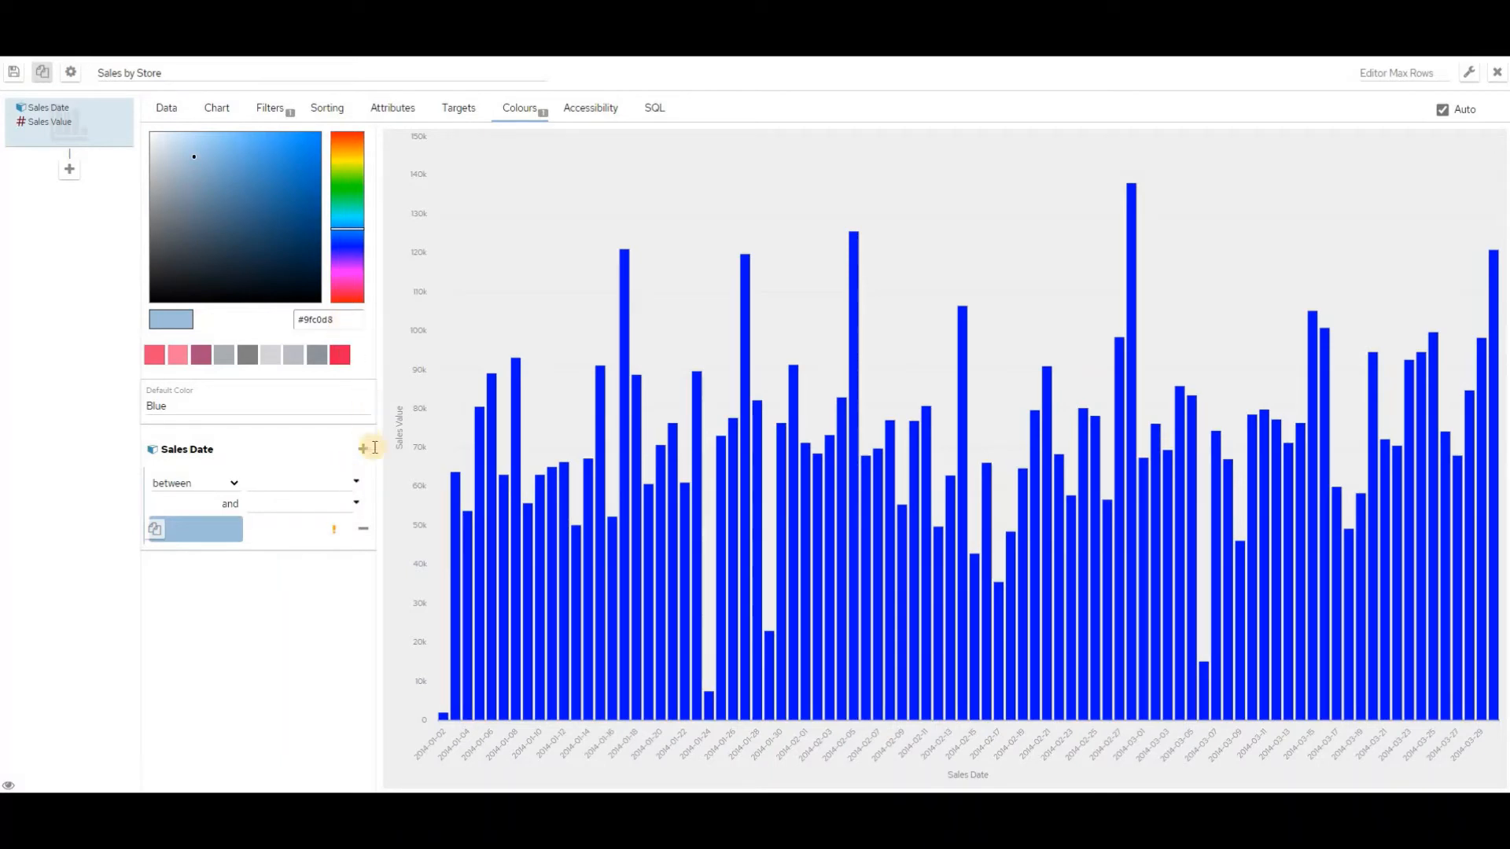
{"action": "left_click", "coordinate": [356, 483]}
{"action": "left_click", "coordinate": [386, 189]}
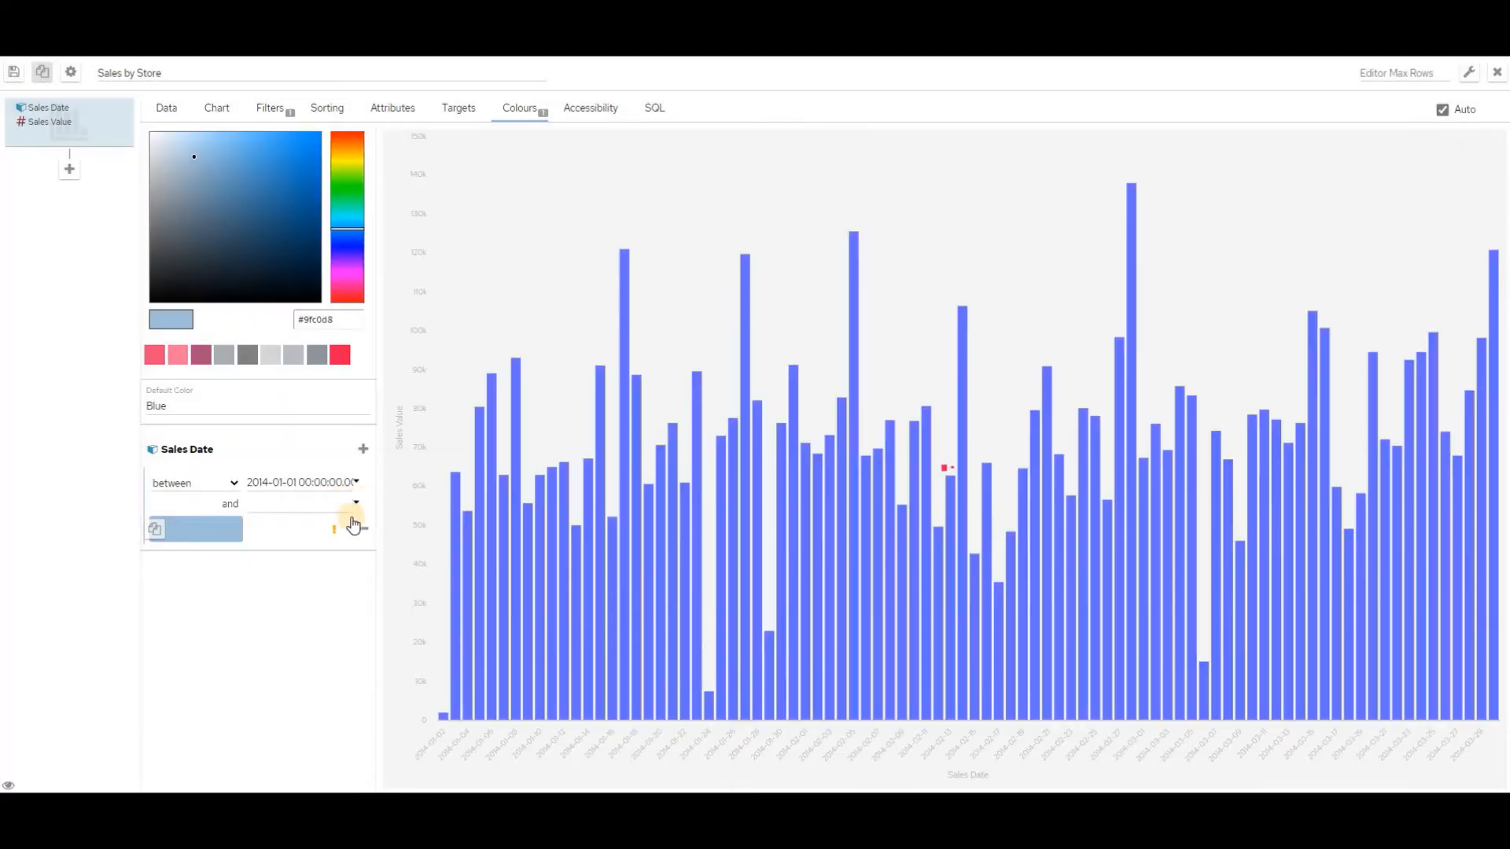
{"action": "left_click", "coordinate": [356, 504]}
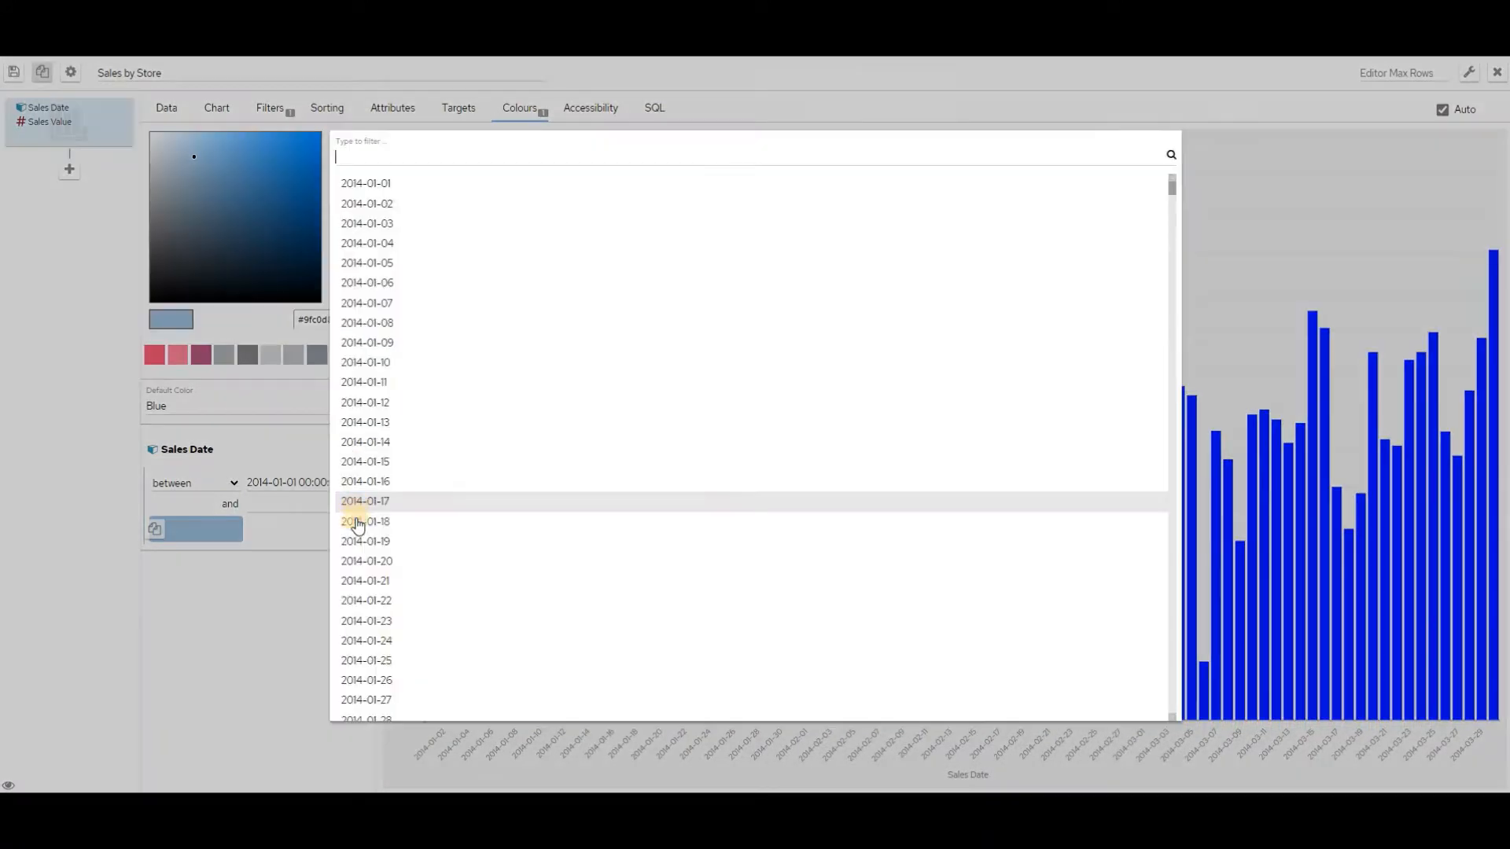
{"action": "scroll", "coordinate": [425, 676], "scroll_direction": "down", "scroll_amount": 1}
{"action": "scroll", "coordinate": [421, 653], "scroll_direction": "down", "scroll_amount": 3}
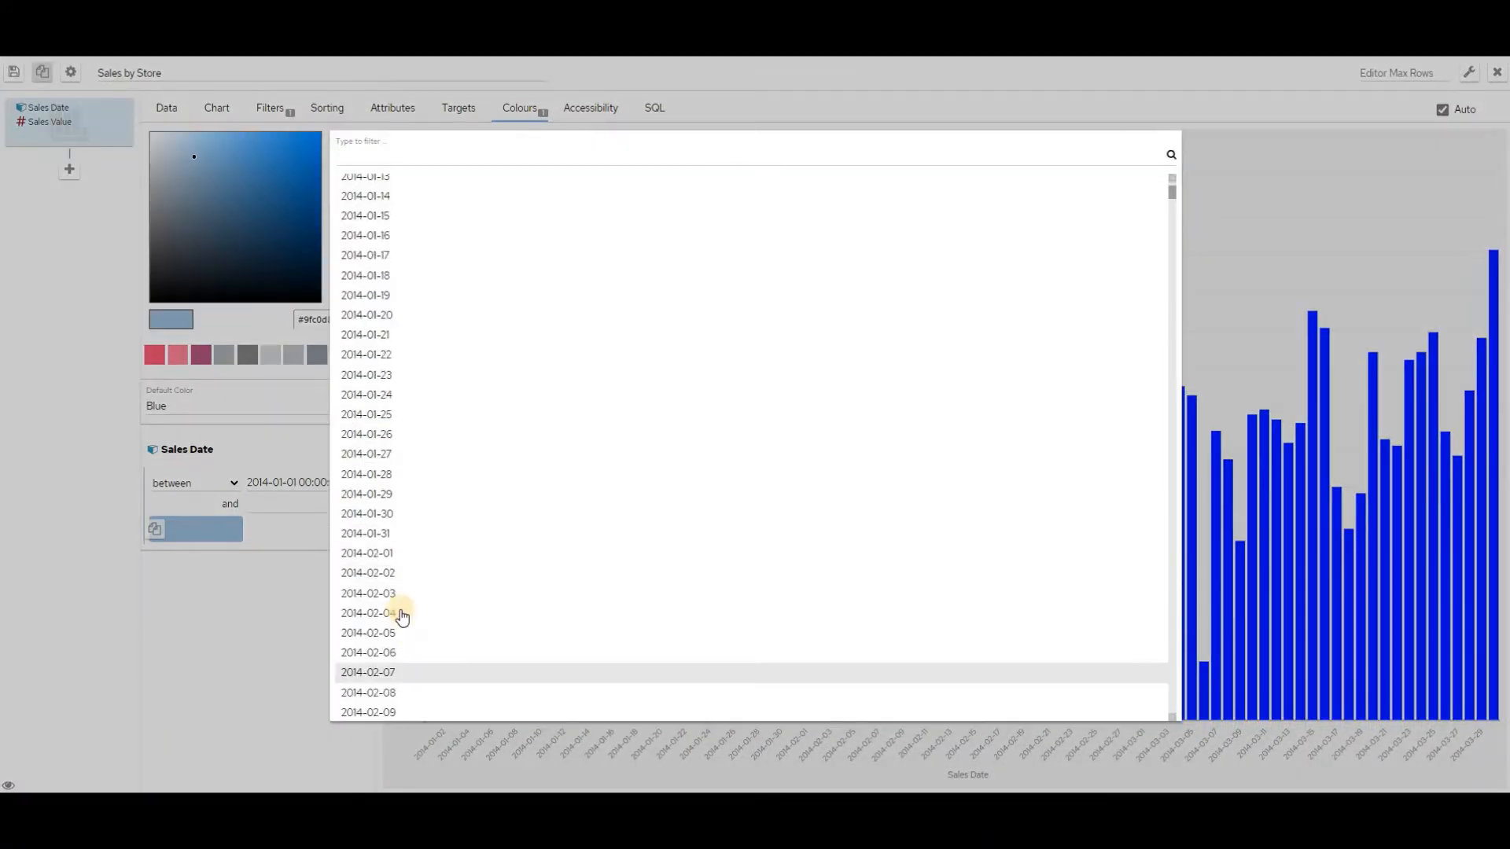
{"action": "left_click", "coordinate": [386, 535]}
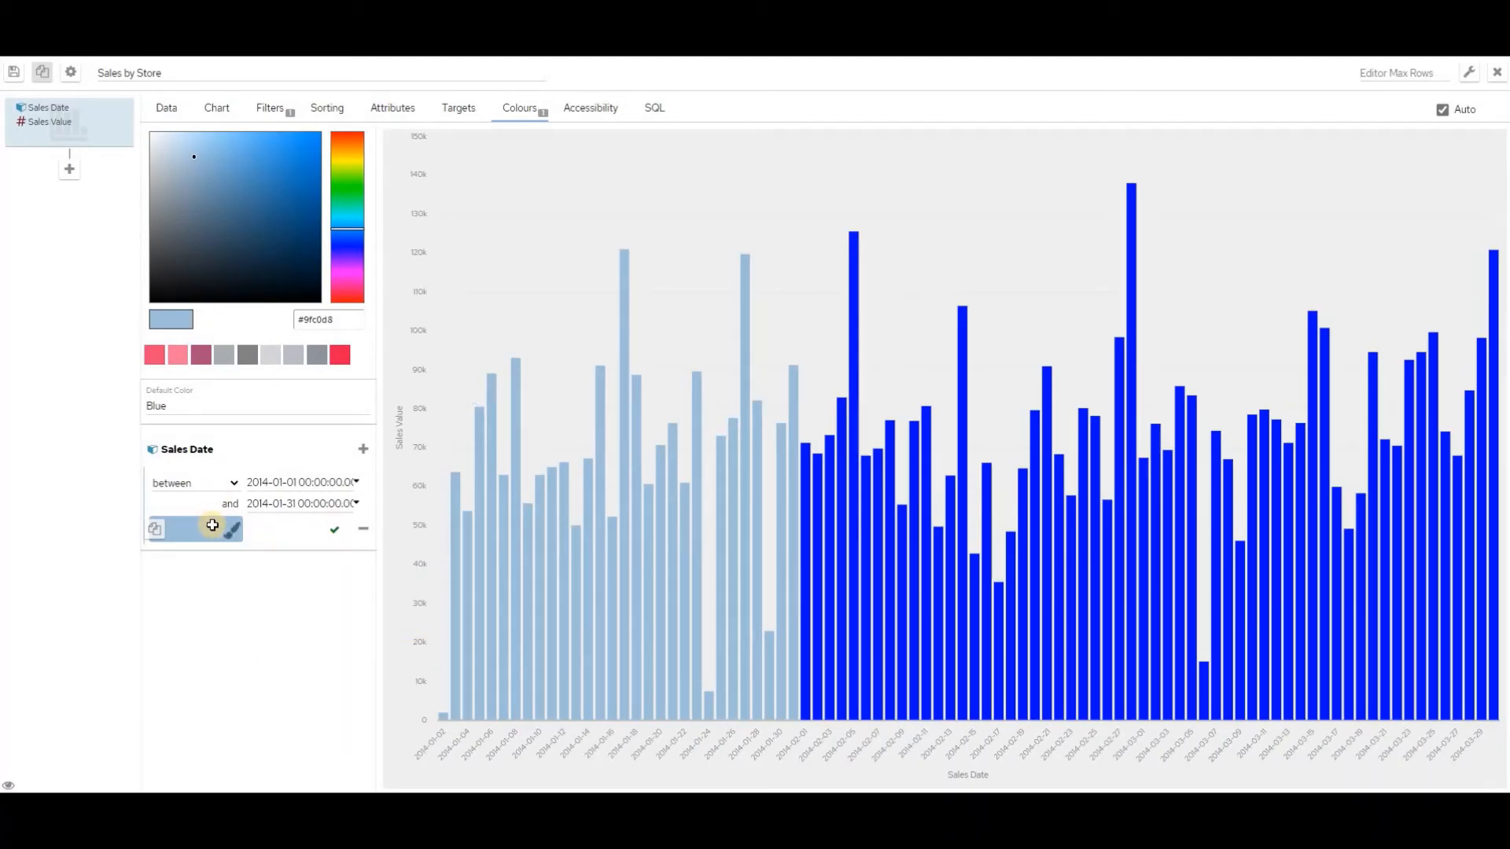
Colour the date rule #a4427c and delete the rule
{"action": "left_click", "coordinate": [202, 356]}
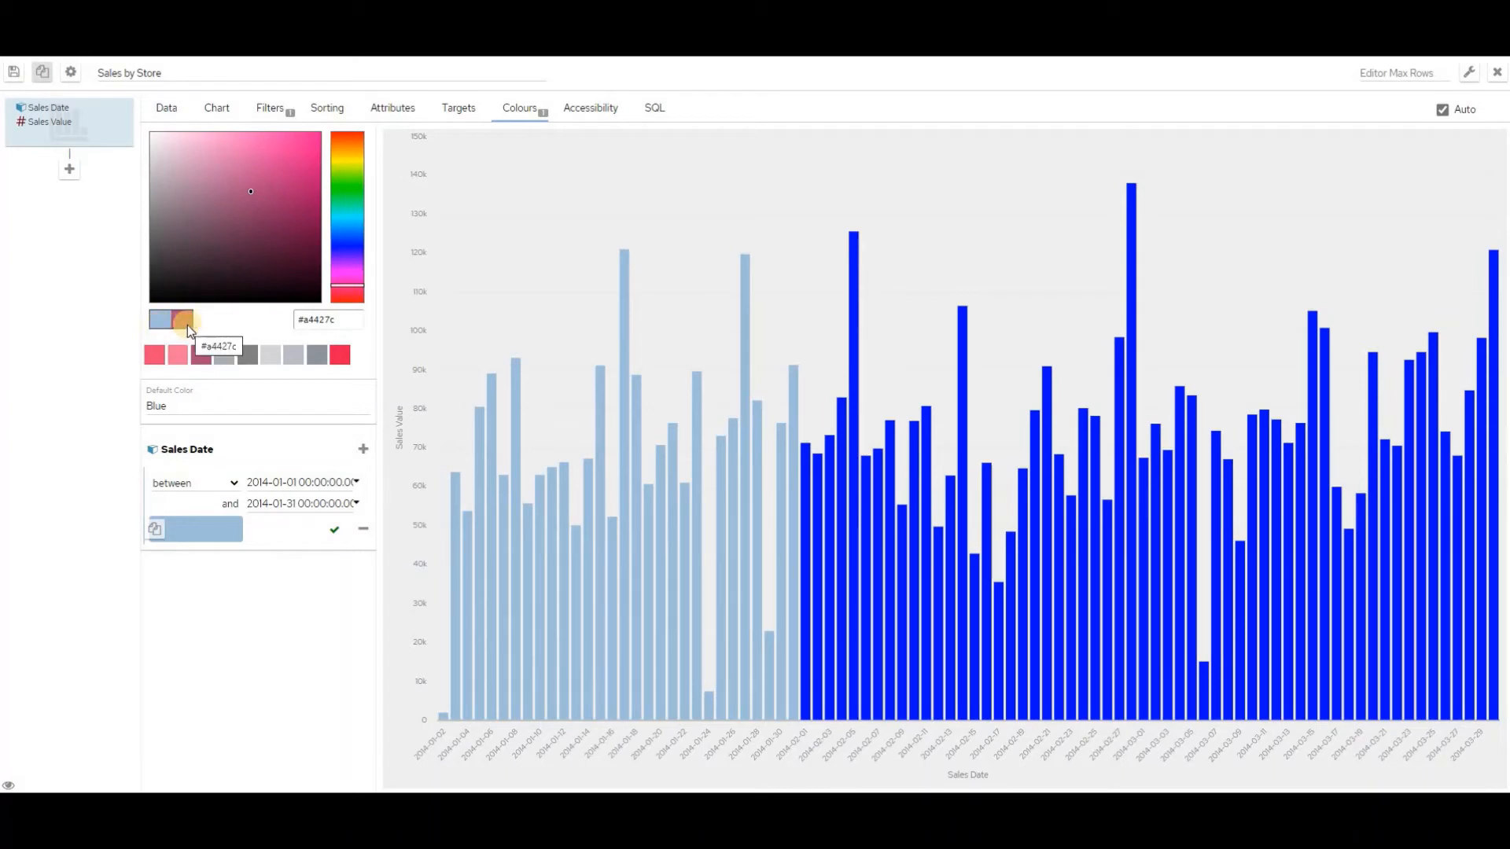
{"action": "left_click", "coordinate": [198, 525]}
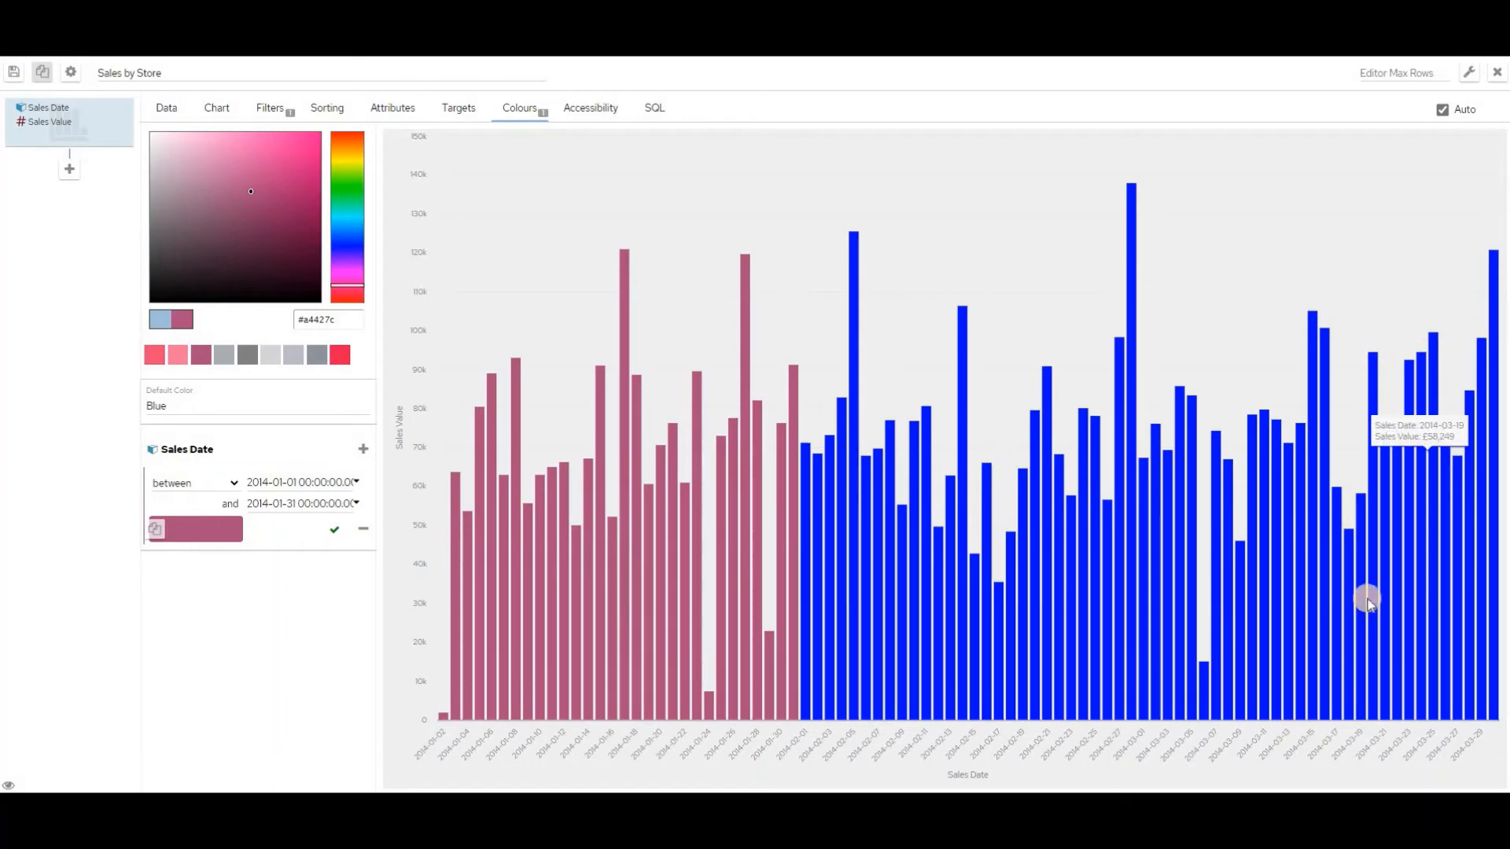
{"action": "left_click", "coordinate": [362, 529]}
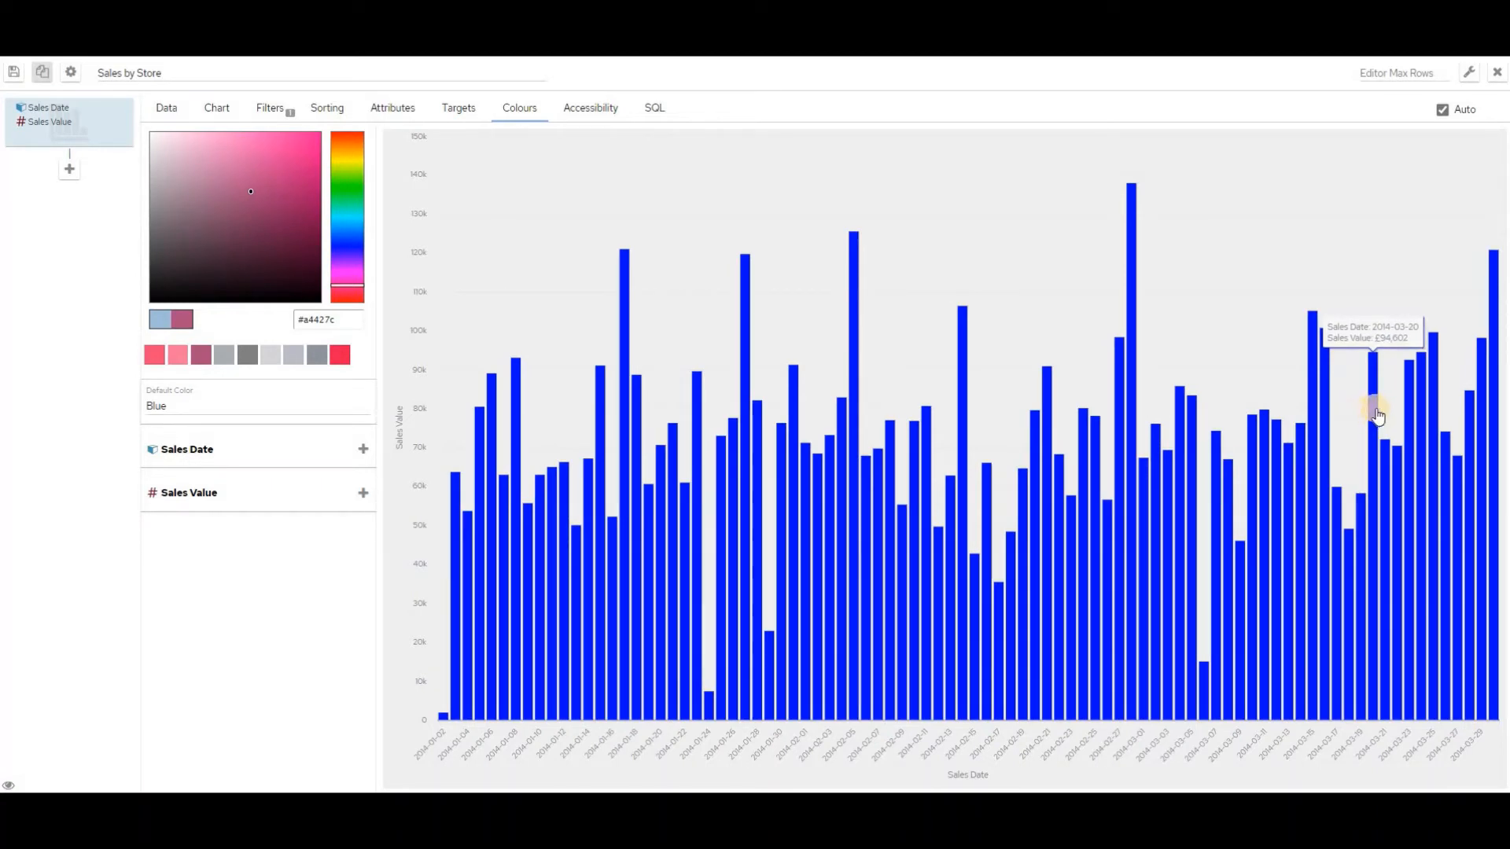
Add a Sales Value colour rule for values less than 50000
{"action": "mouse_move", "coordinate": [457, 720]}
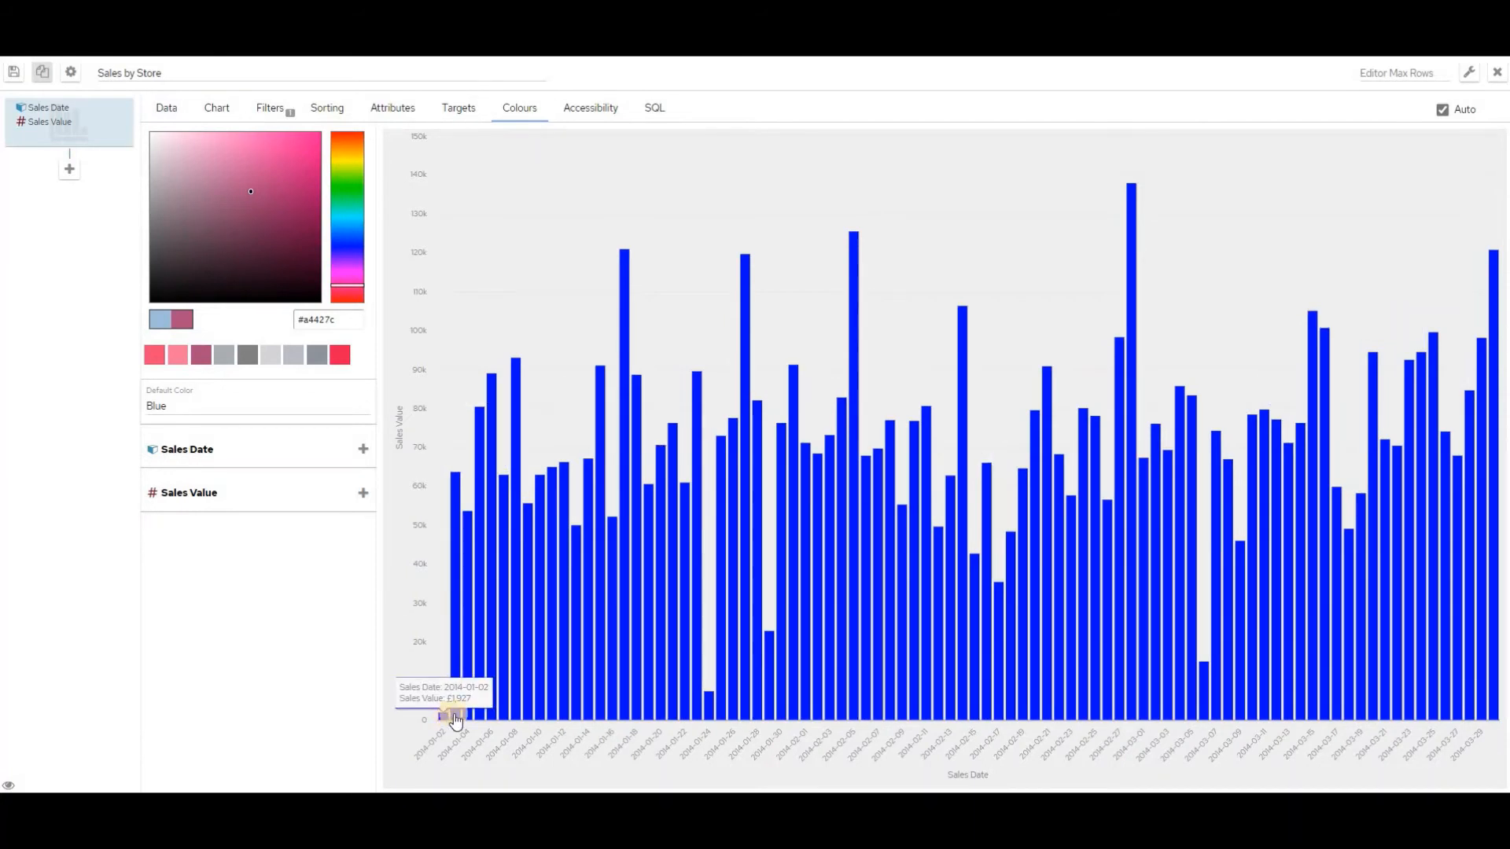
{"action": "left_click", "coordinate": [361, 494]}
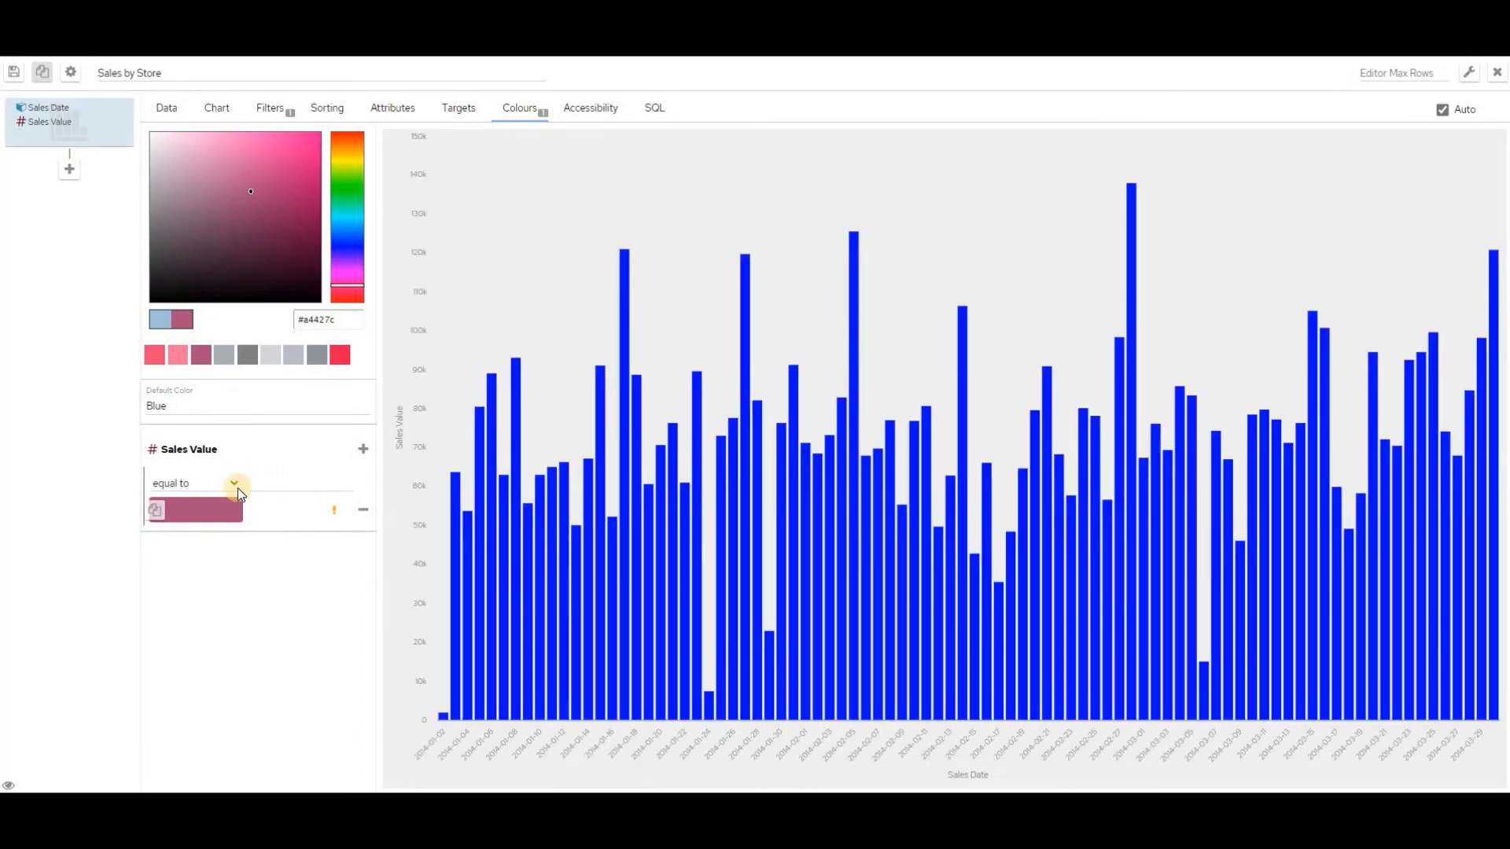
{"action": "left_click", "coordinate": [236, 488]}
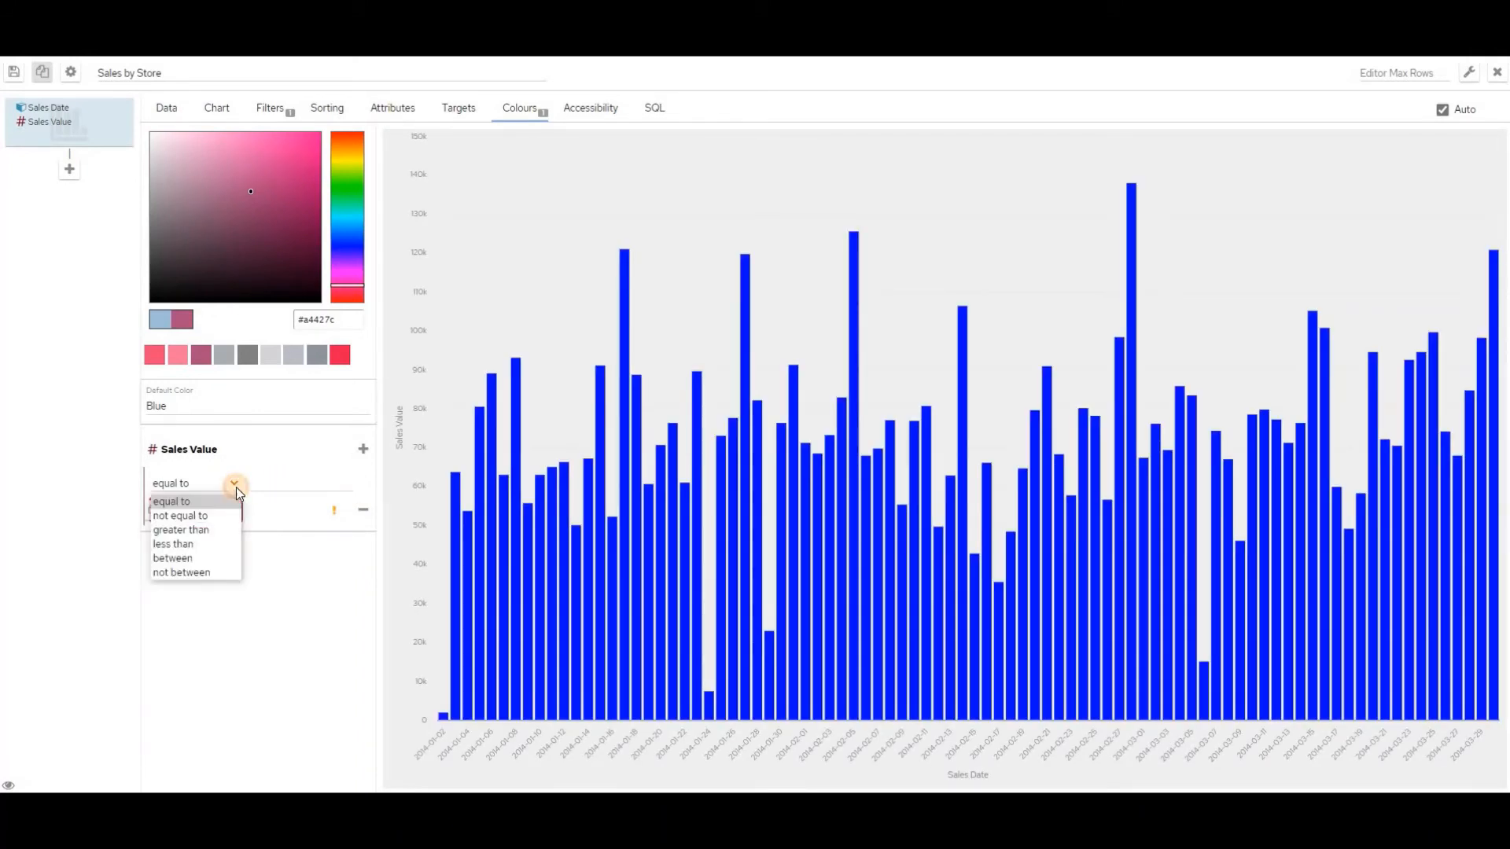
{"action": "left_click", "coordinate": [203, 543]}
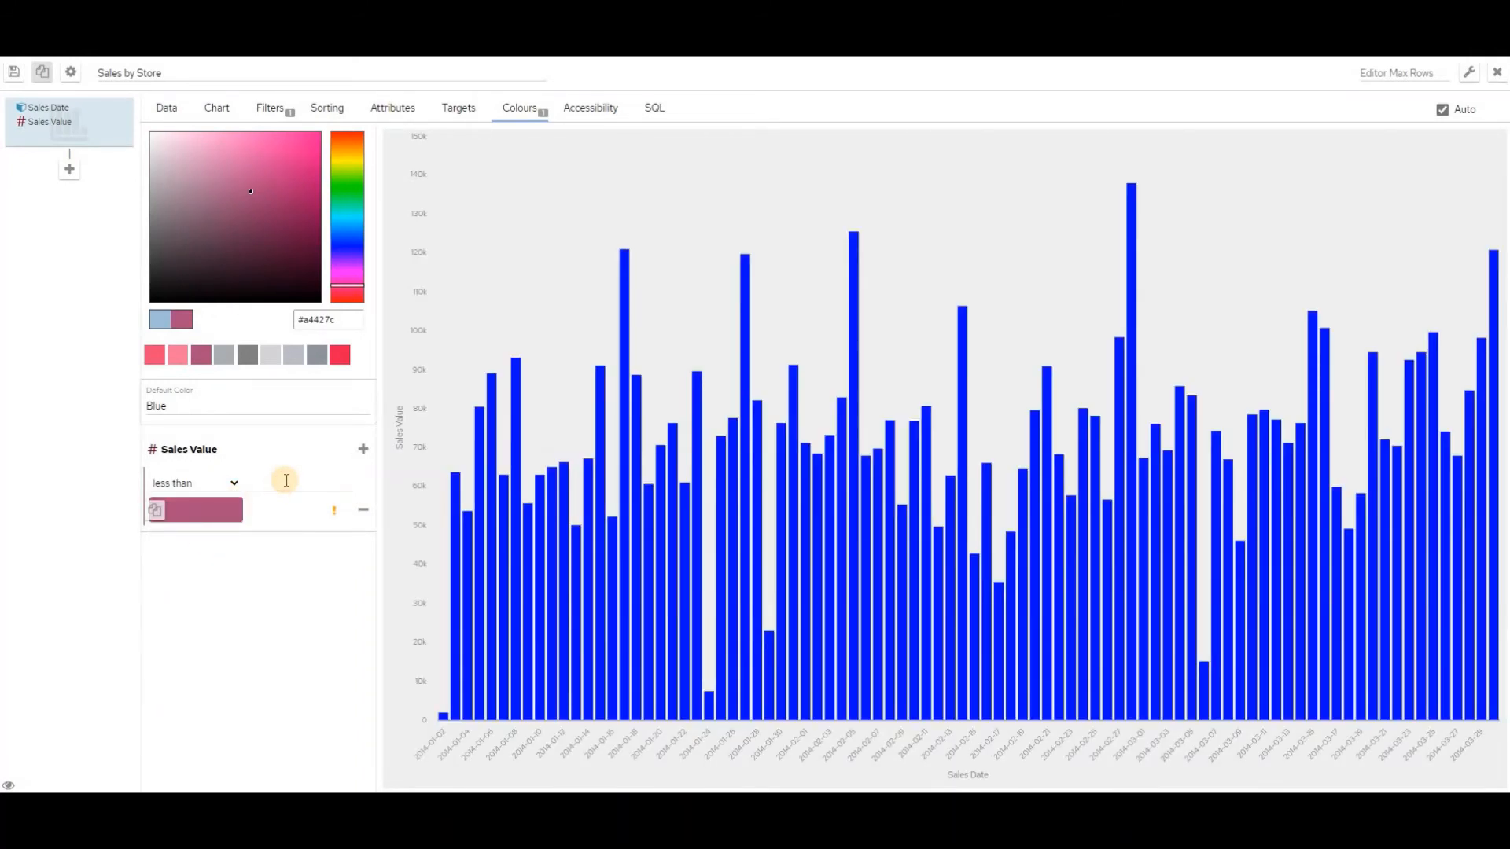
{"action": "type", "text": "50000"}
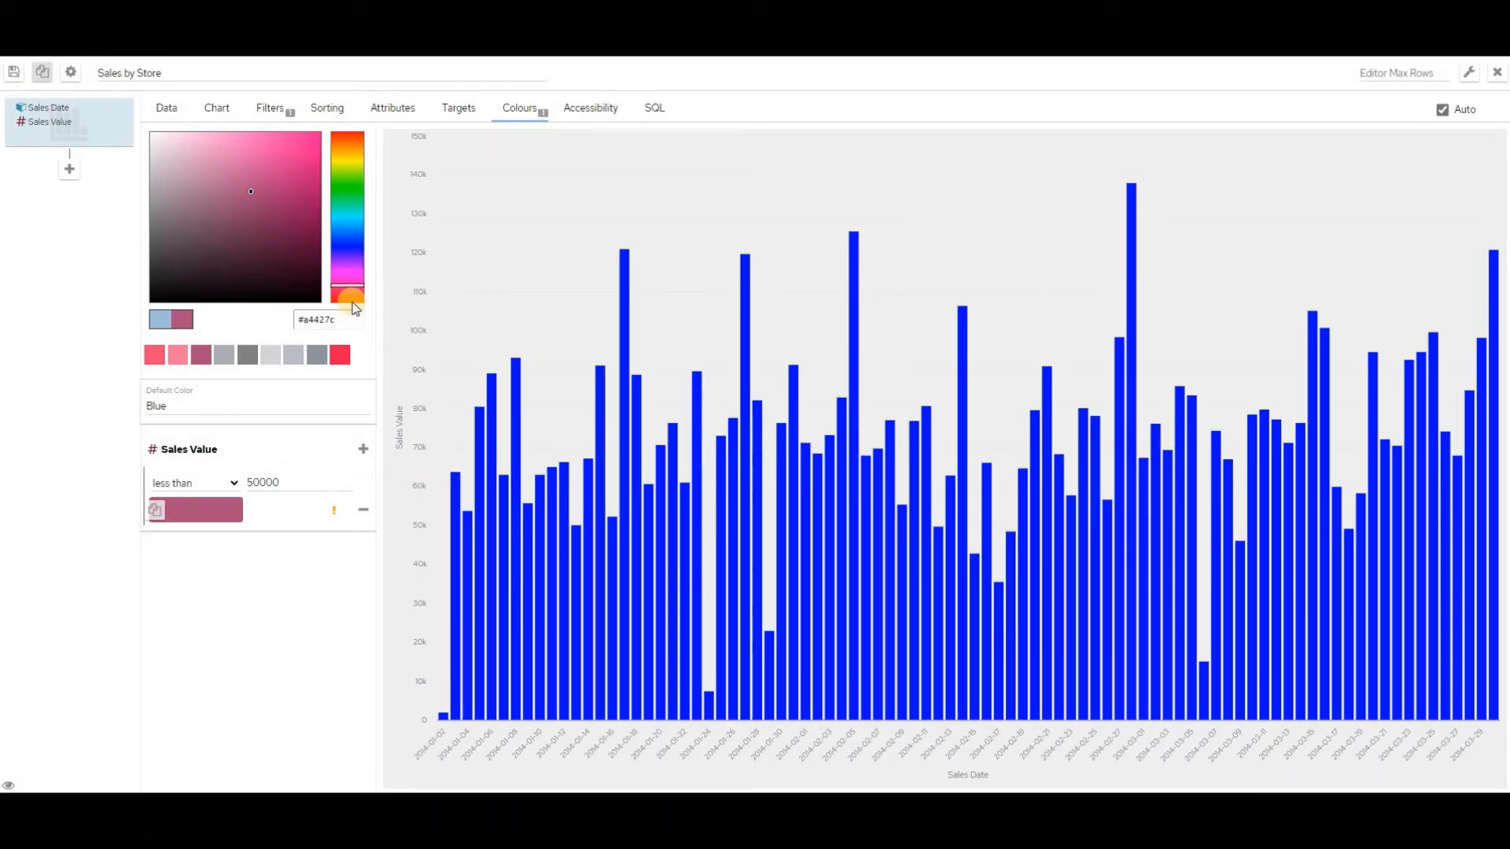
Colour the less-than-50000 rule orange-red #ed3515
{"action": "left_click", "coordinate": [346, 136]}
{"action": "left_click", "coordinate": [295, 135]}
{"action": "left_click", "coordinate": [216, 510]}
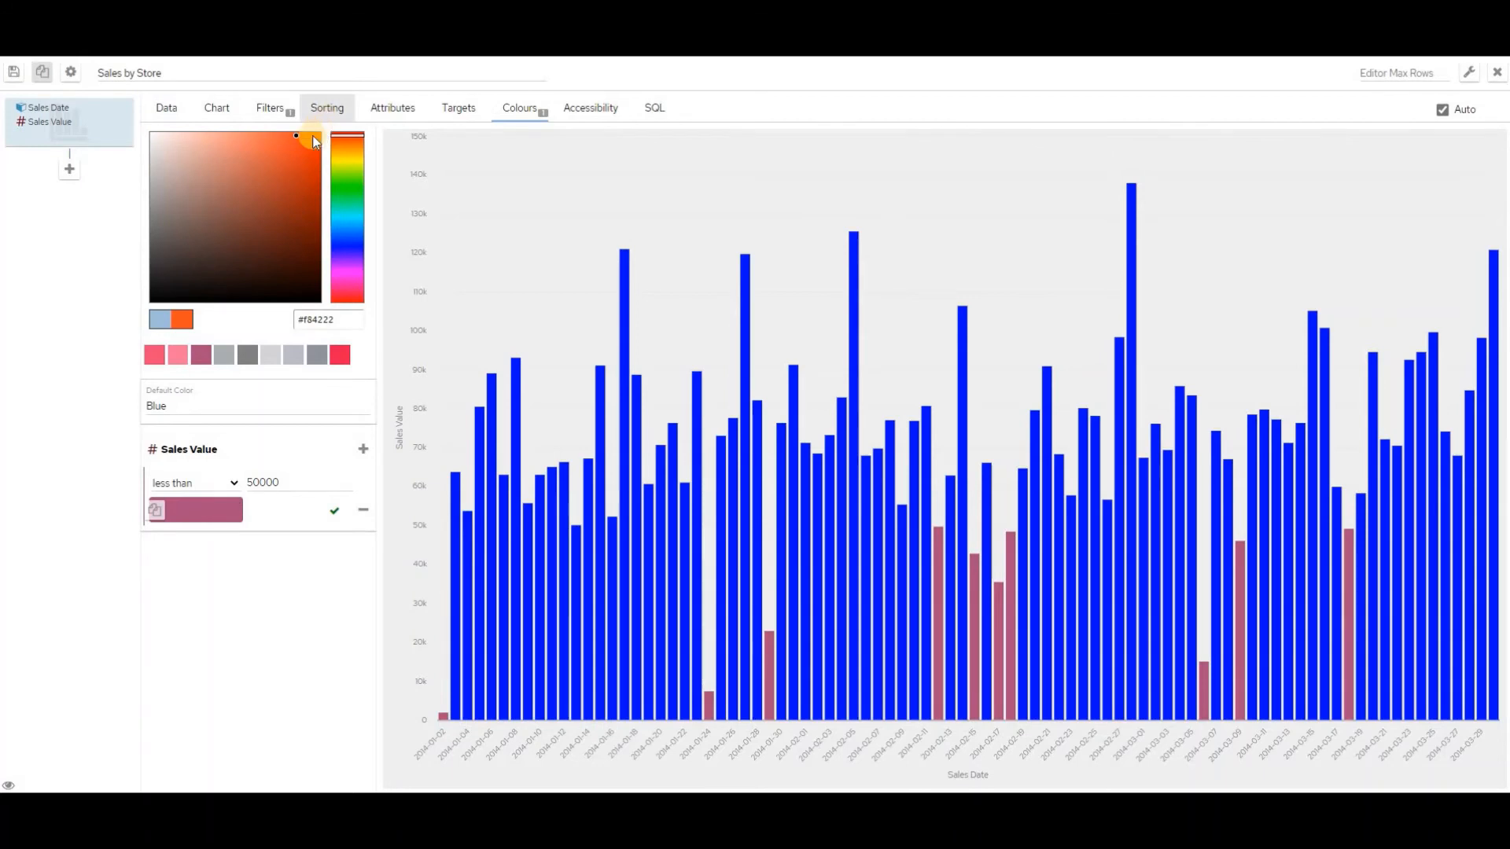
{"action": "left_click", "coordinate": [304, 143]}
{"action": "left_click", "coordinate": [210, 511]}
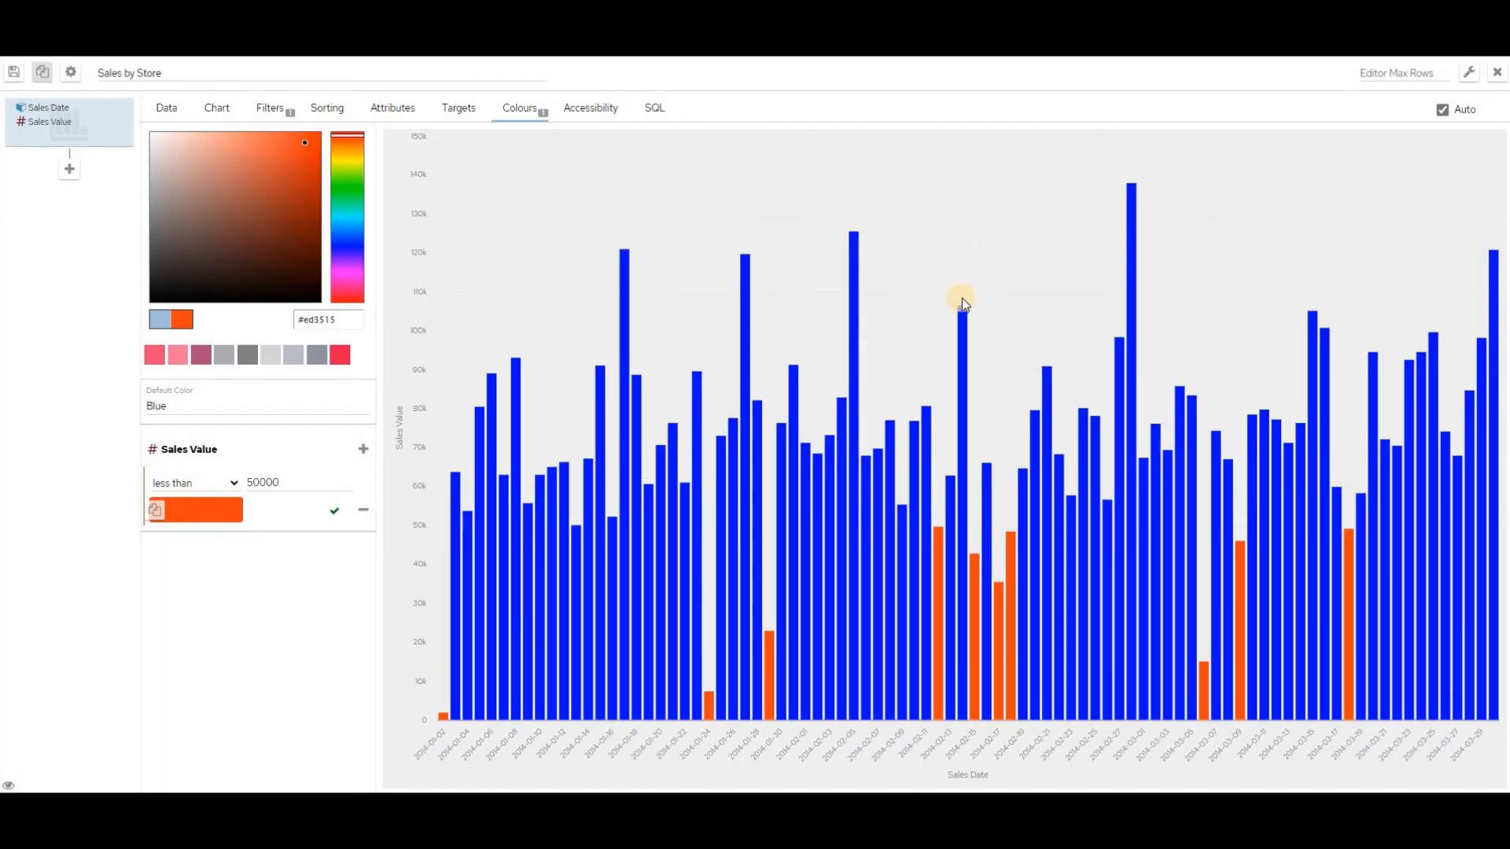
Add a second Sales Value colour rule for values greater than 80000
{"action": "left_click", "coordinate": [363, 450]}
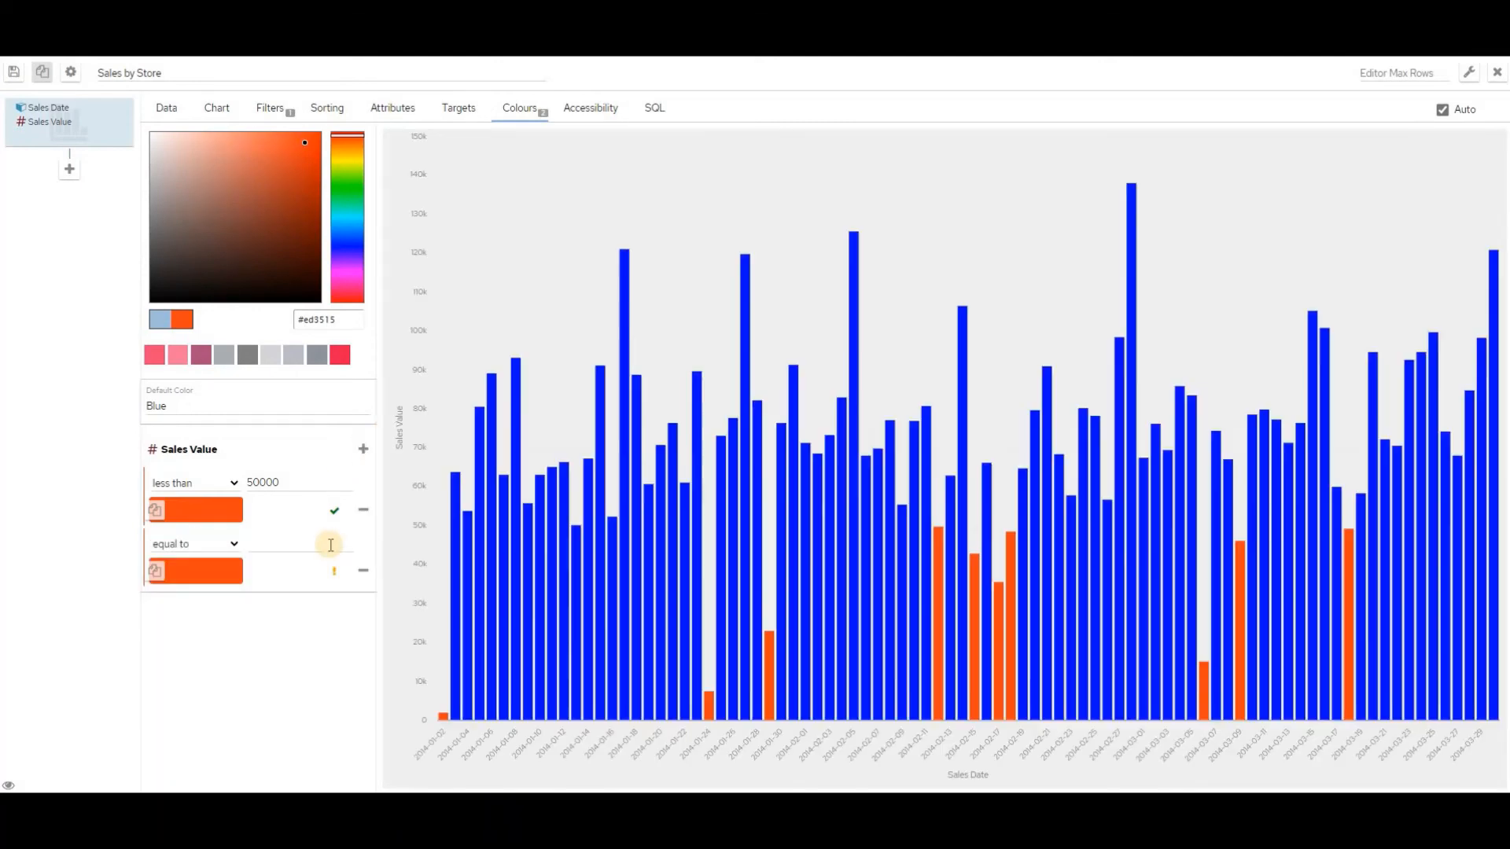
{"action": "left_click", "coordinate": [238, 542]}
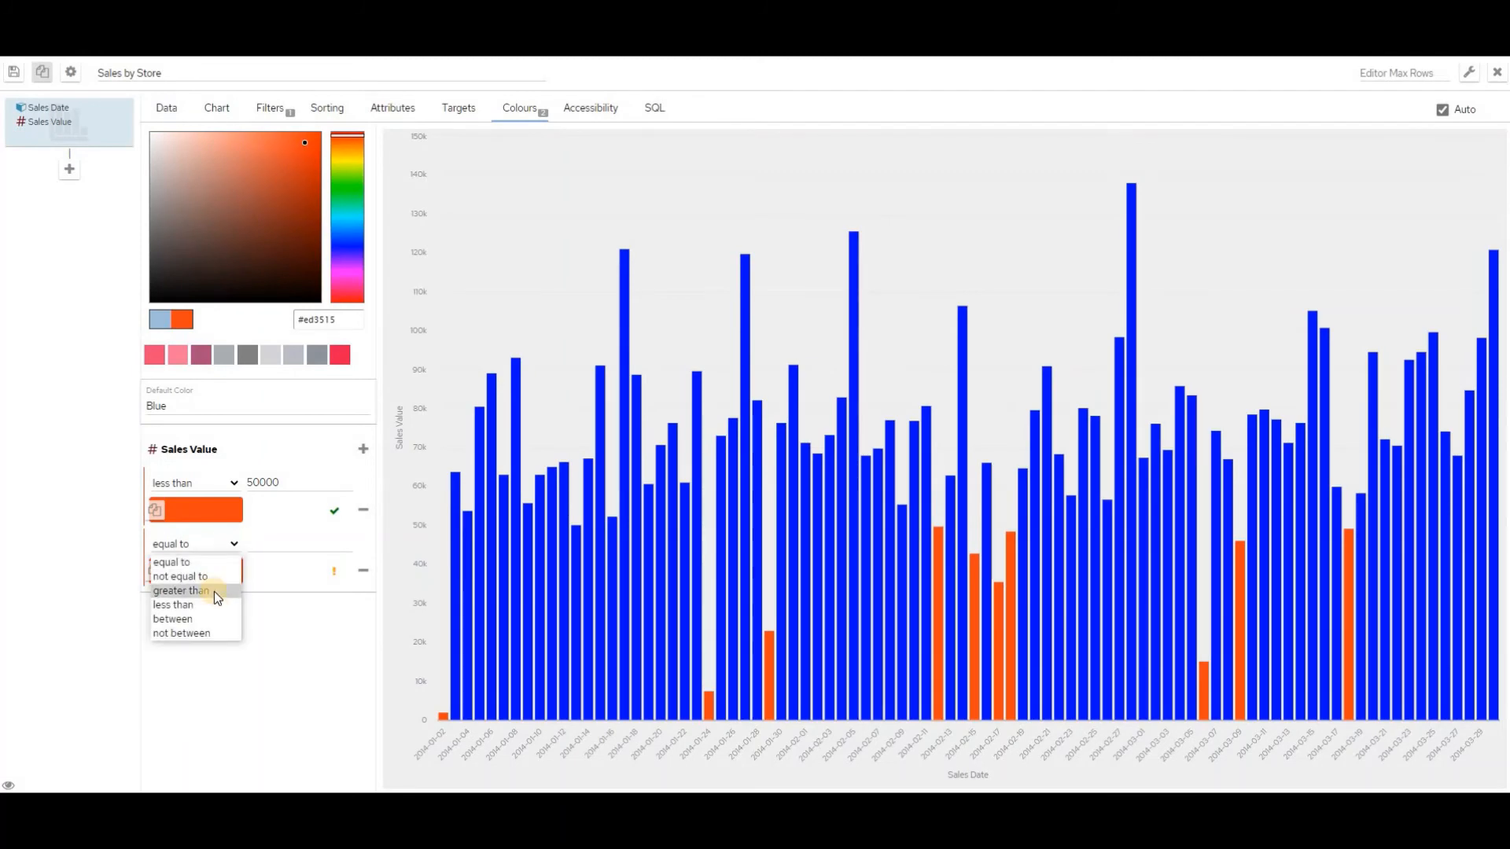
{"action": "left_click", "coordinate": [214, 591]}
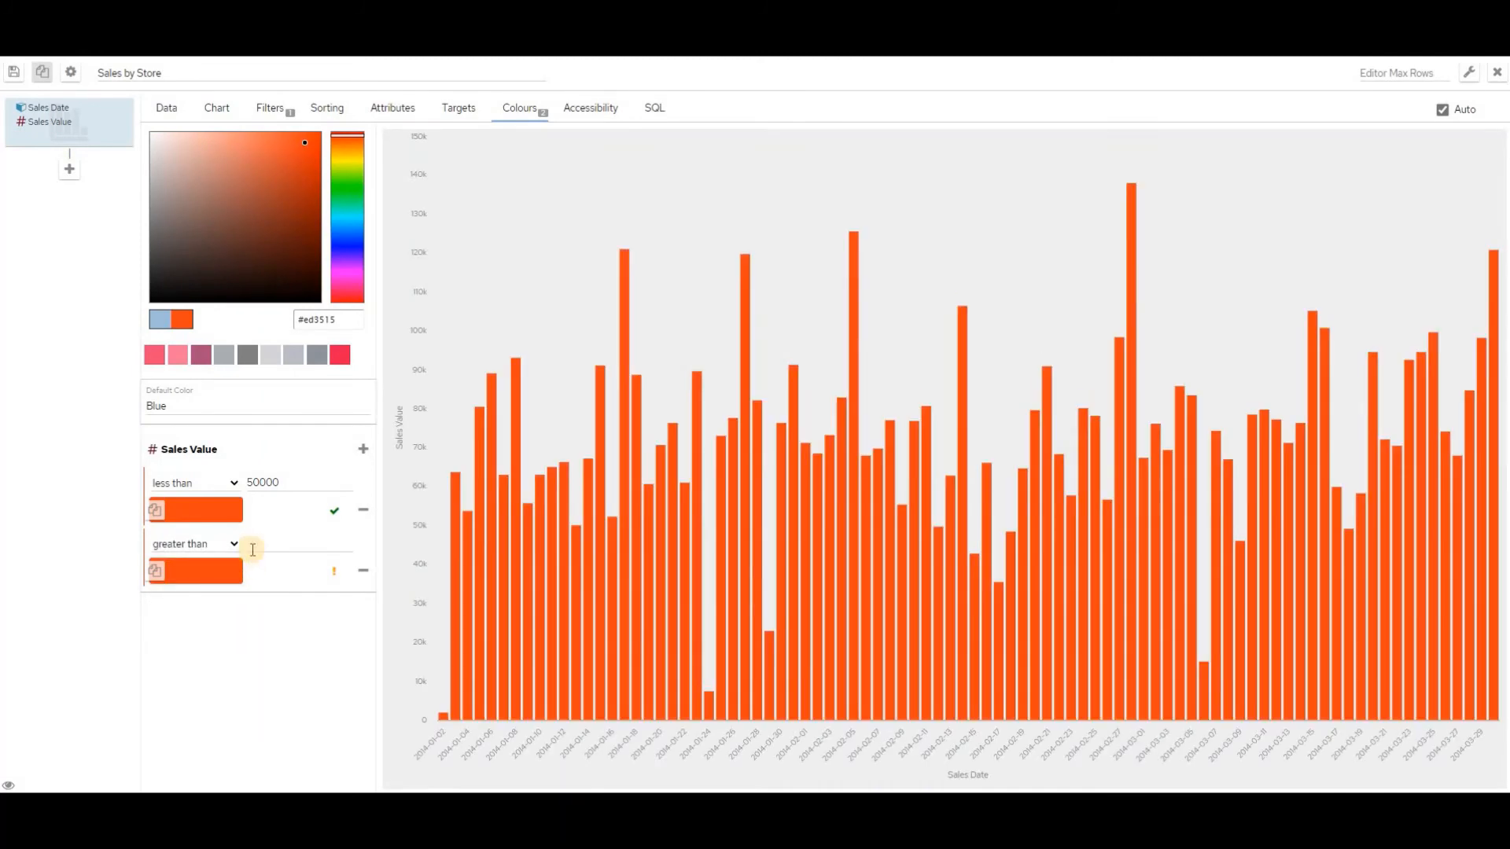
{"action": "left_click", "coordinate": [286, 544]}
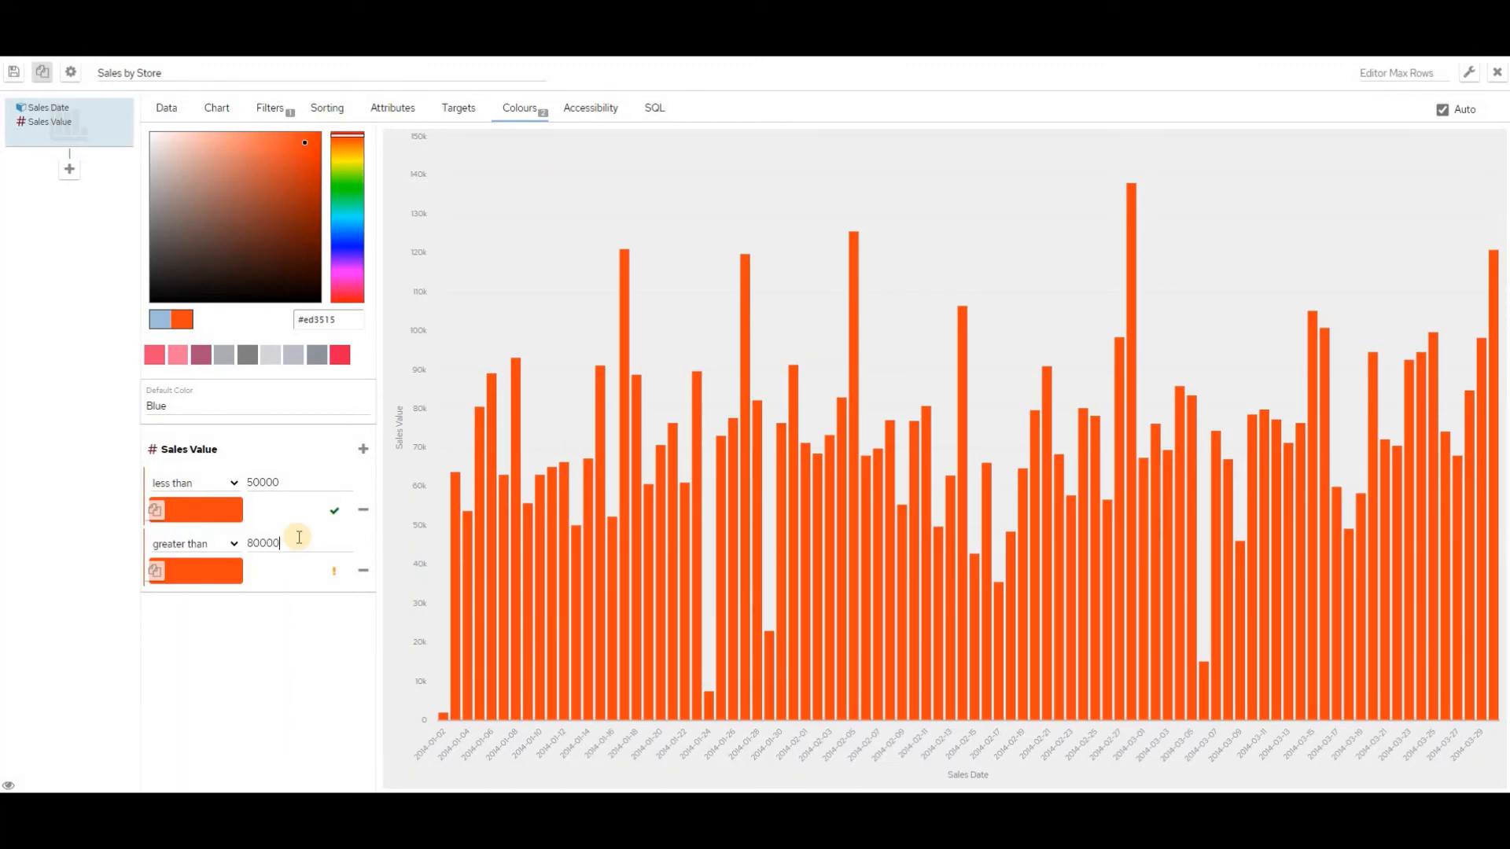
Colour the greater-than-80000 rule green #3fdd07 and save the chart
{"action": "left_click", "coordinate": [346, 180]}
{"action": "left_click", "coordinate": [307, 160]}
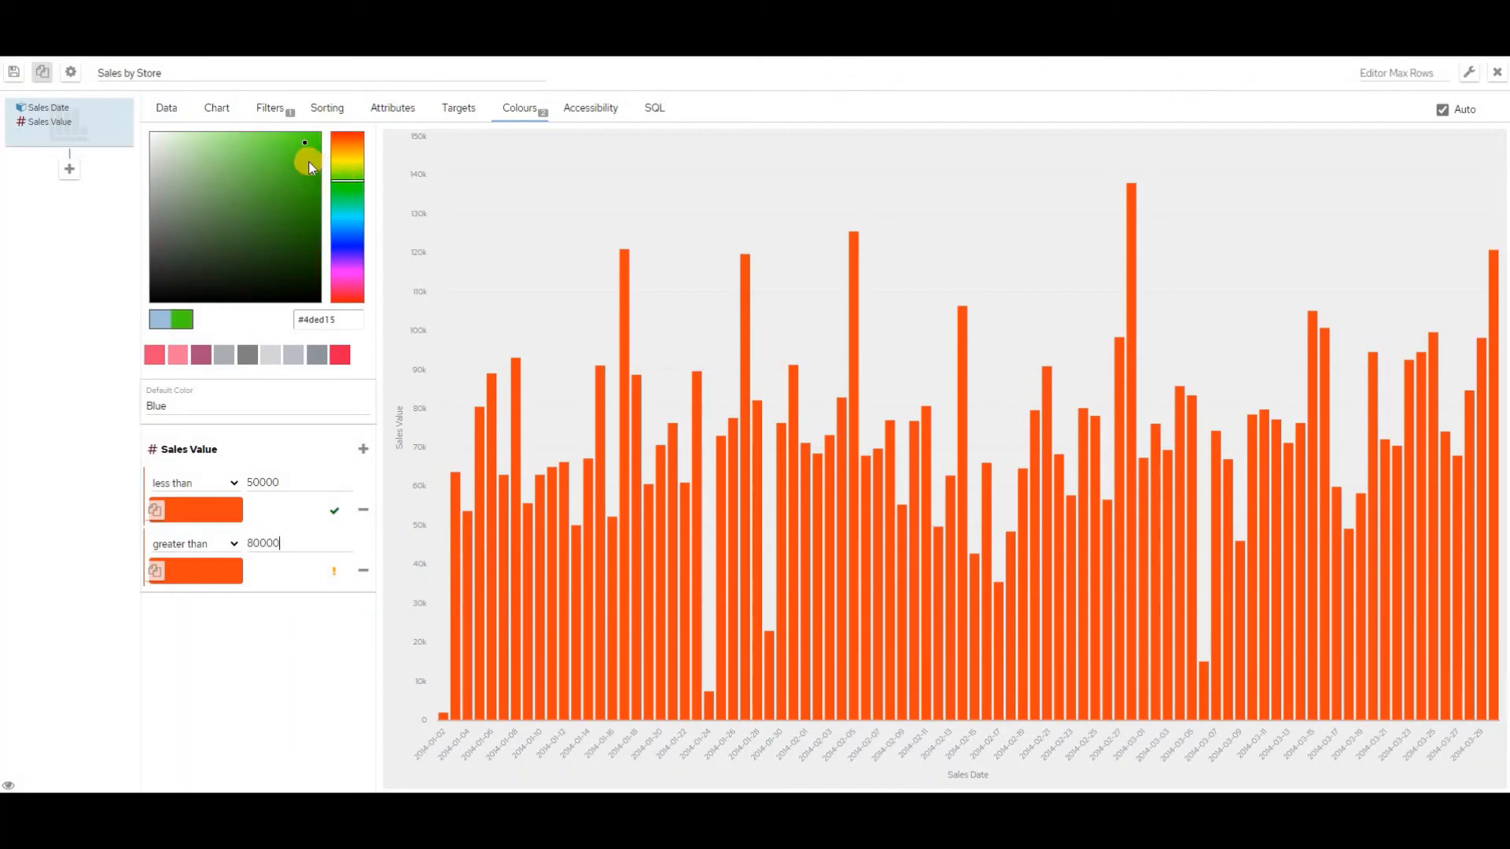
{"action": "left_click", "coordinate": [202, 574]}
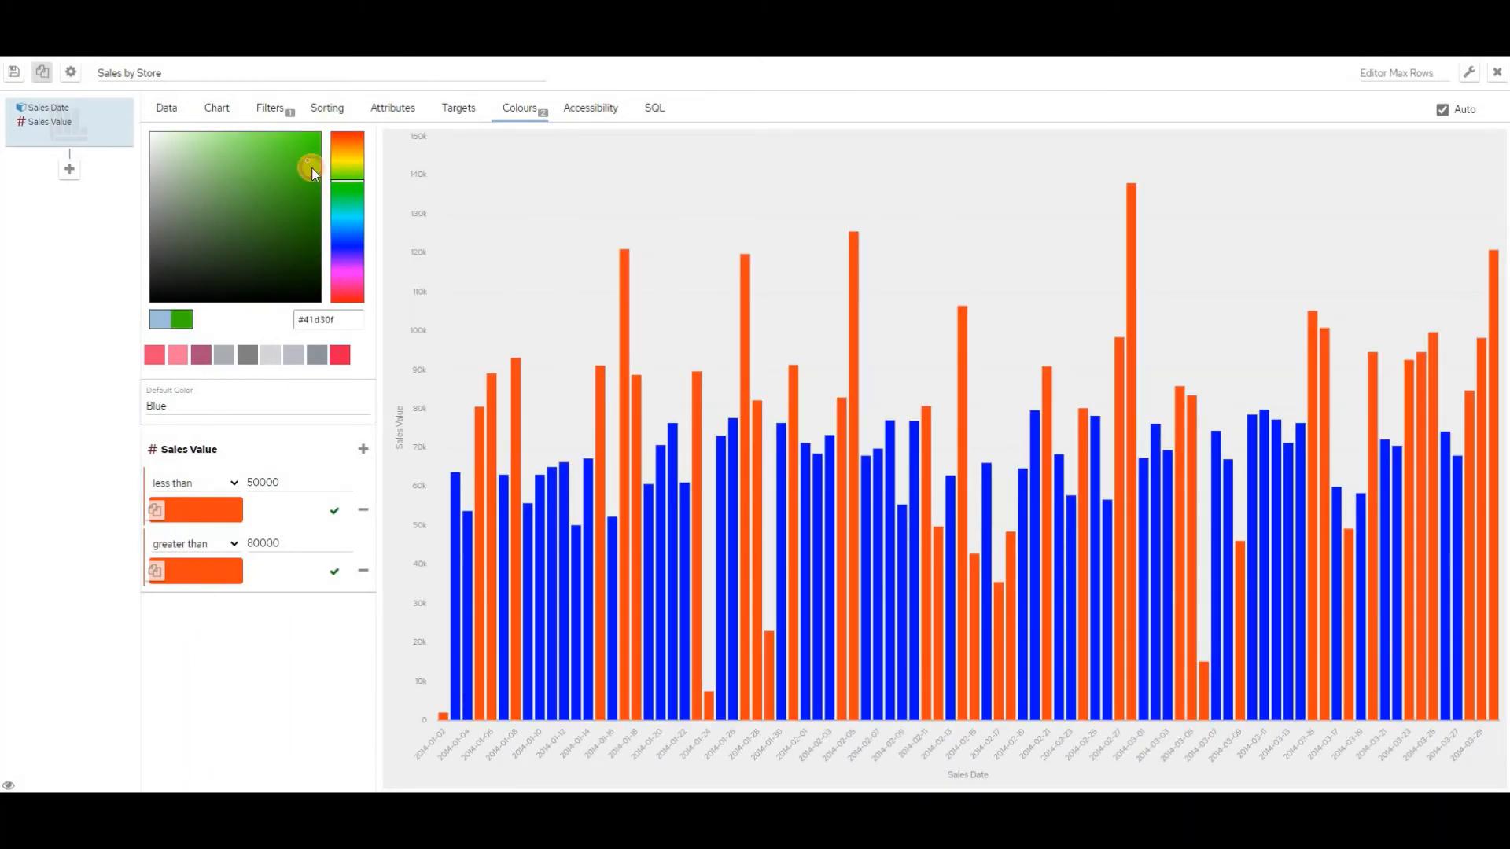
{"action": "left_click_drag", "start_coordinate": [311, 168], "coordinate": [313, 153]}
{"action": "left_click", "coordinate": [195, 566]}
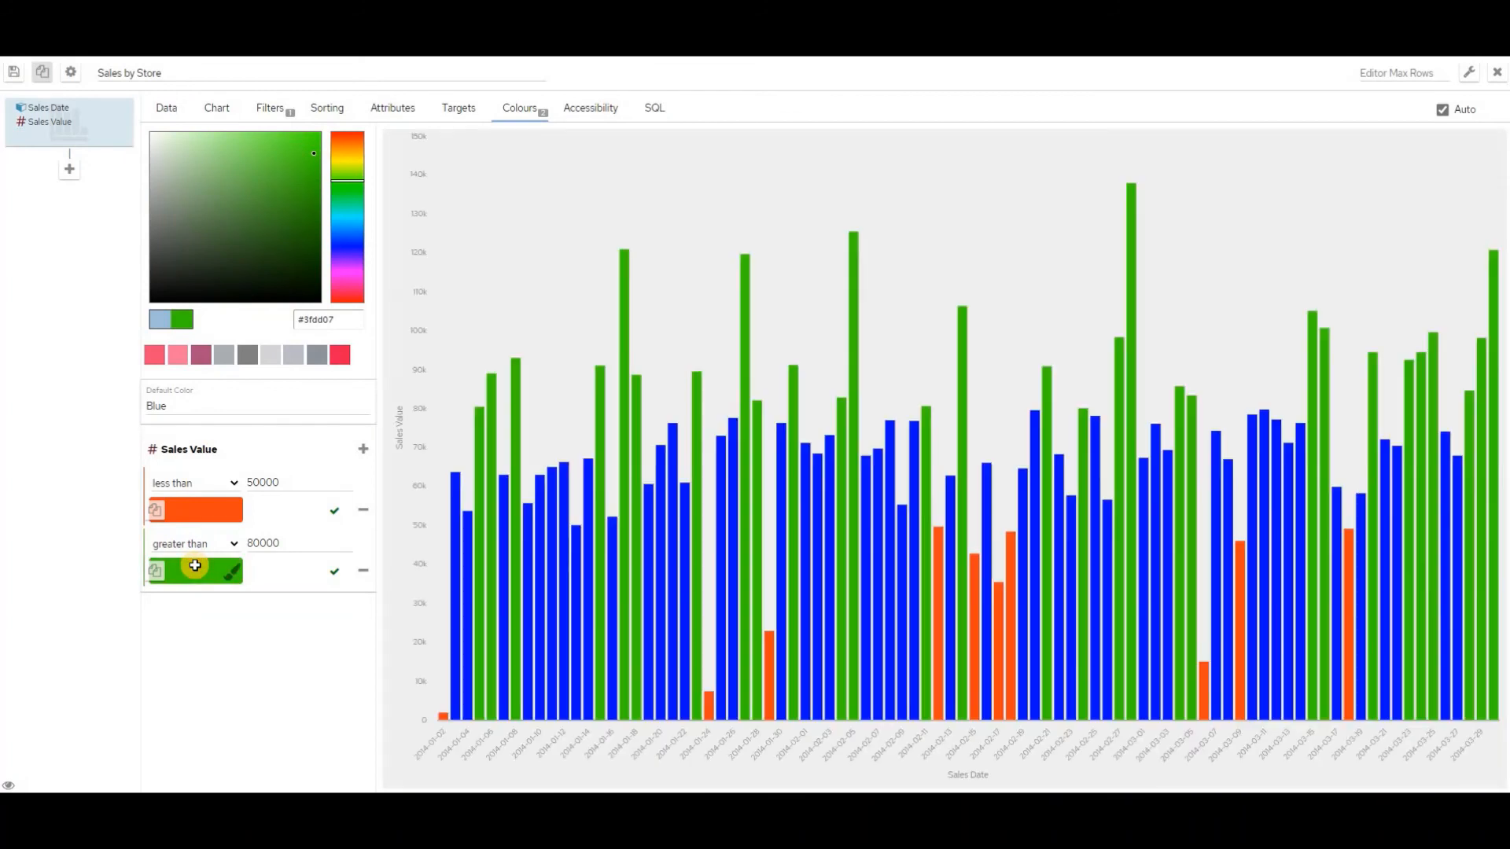
{"action": "mouse_move", "coordinate": [477, 576]}
{"action": "left_click", "coordinate": [17, 75]}
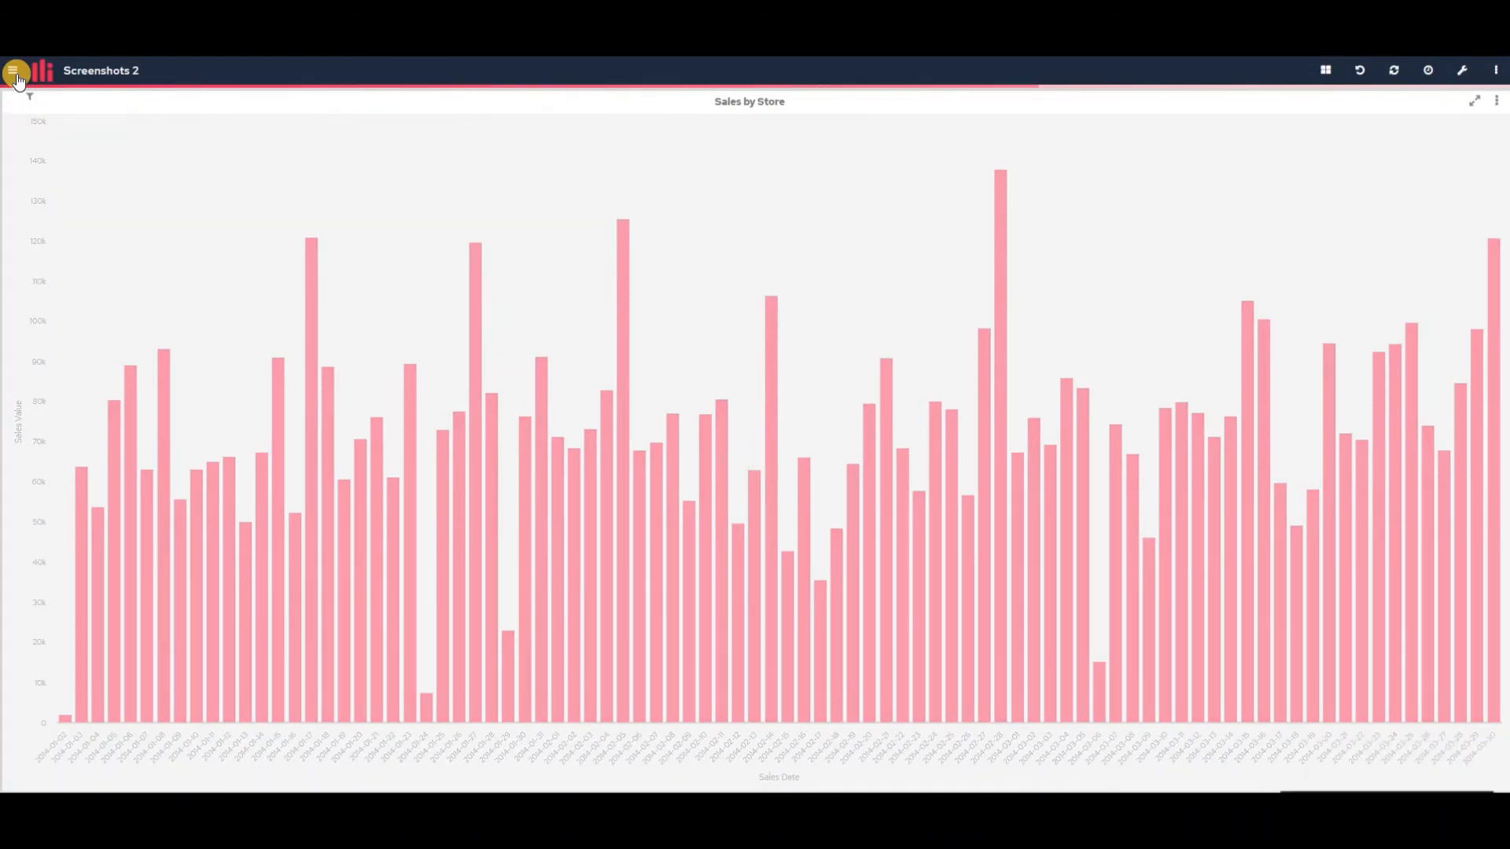